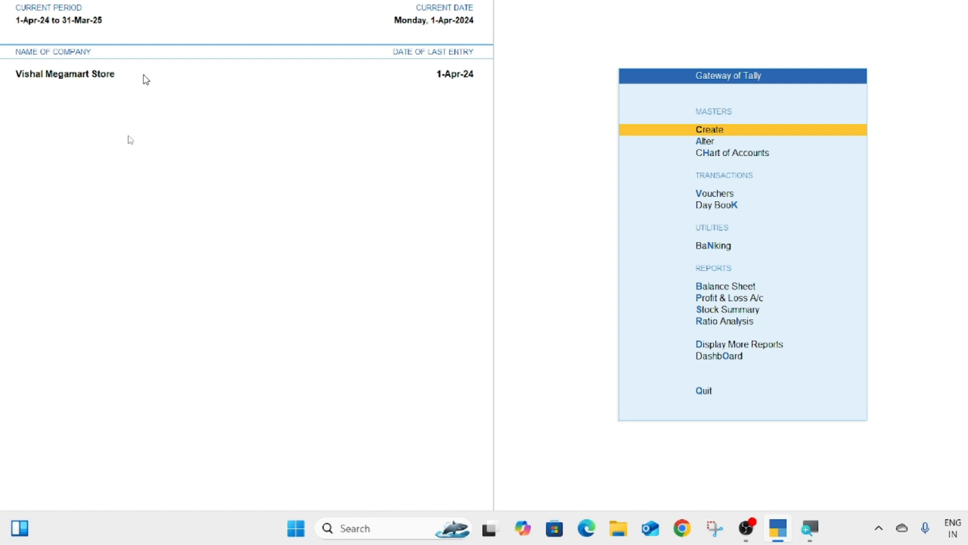
Step: Shut Vishal Megamart Store and create company Xyz Ltd, address Tilak Nagar, state Delhi
key("ctrl+F3")
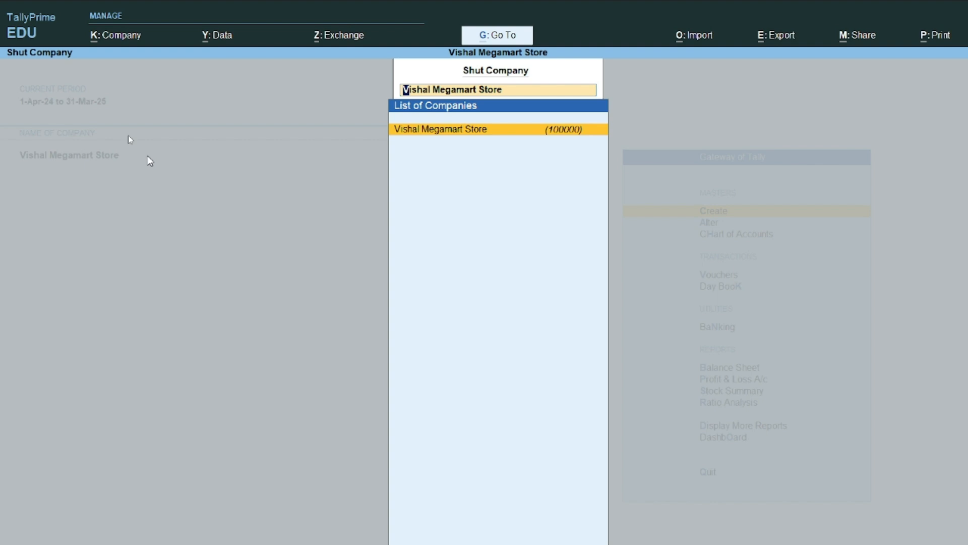
key("Return")
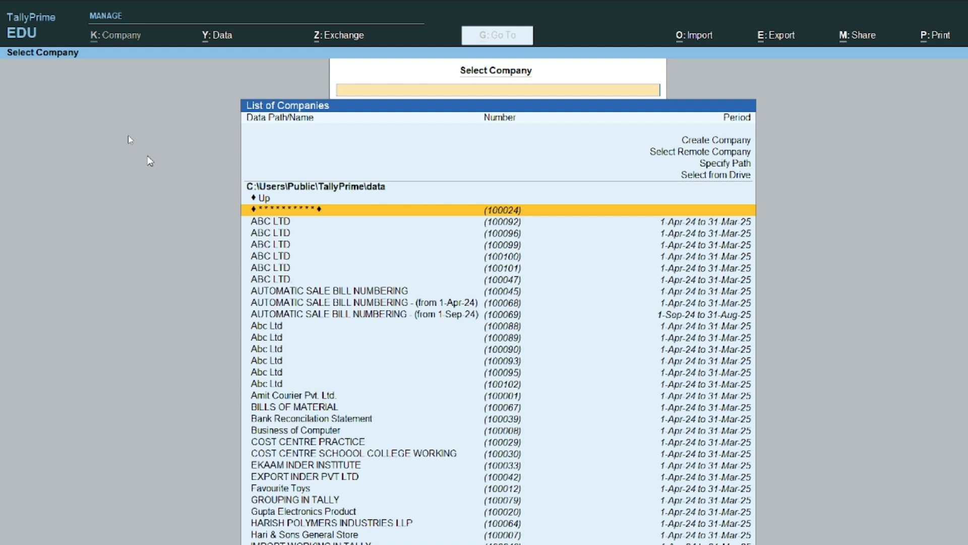
key("alt+k")
type("c")
type("X")
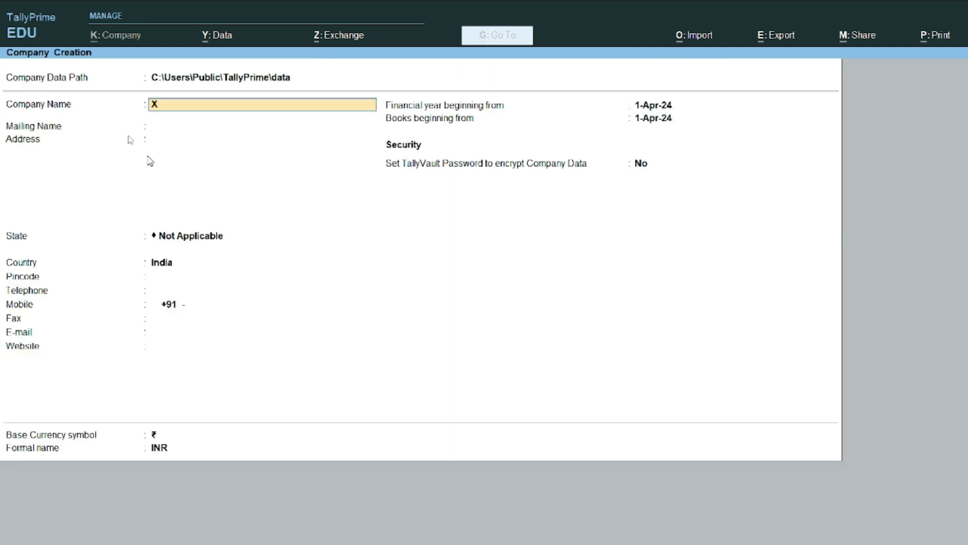
type("yz Ltd")
key("Return")
key("Return")
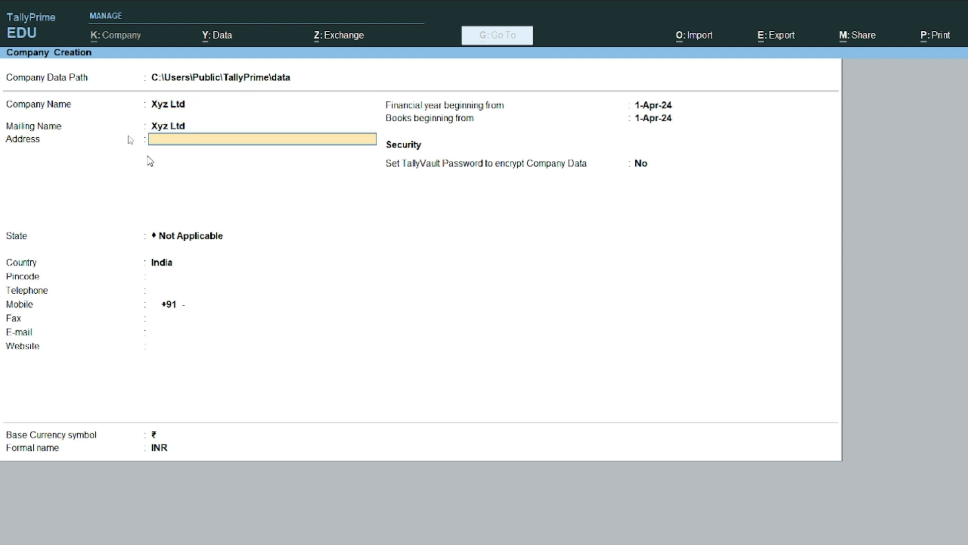
type("Tilak Nagar")
key("Return")
key("Return")
type("D")
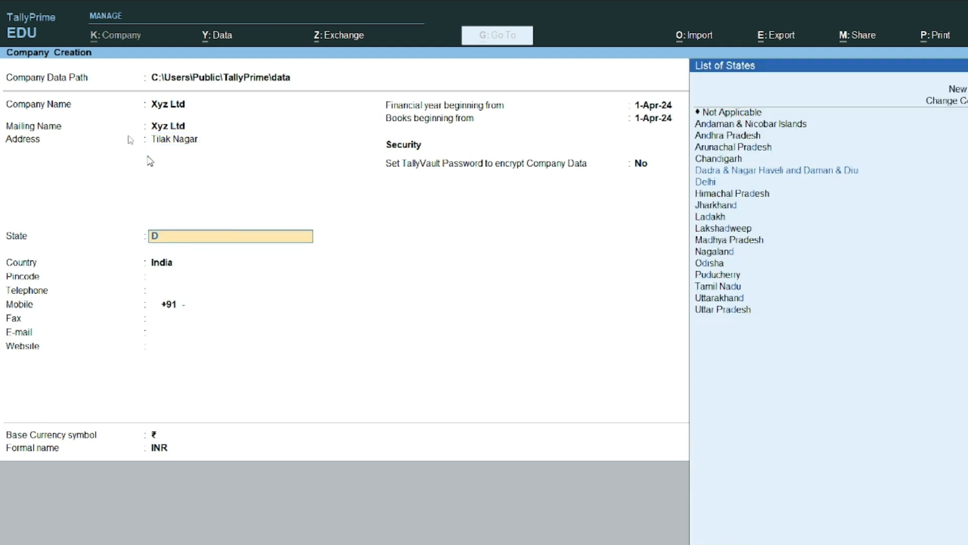
type("e")
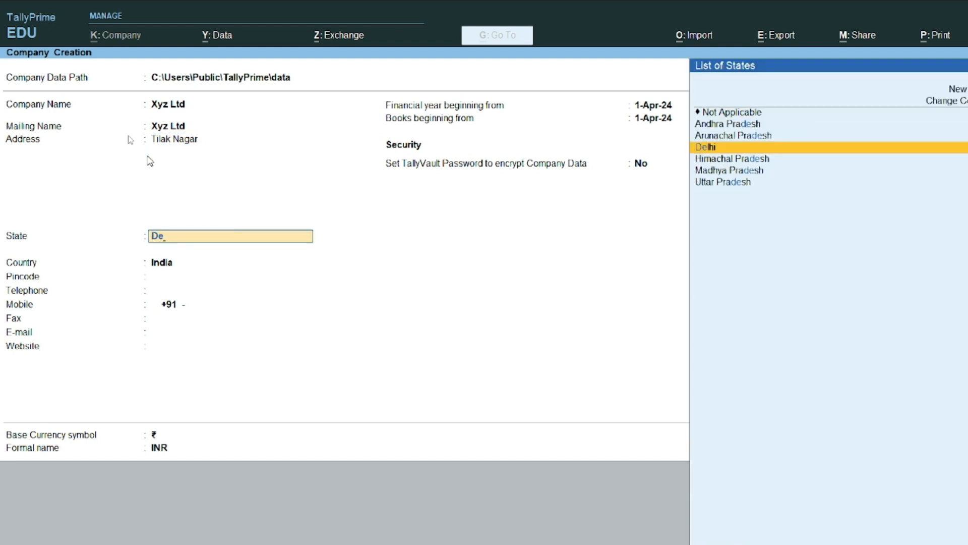
key("Return")
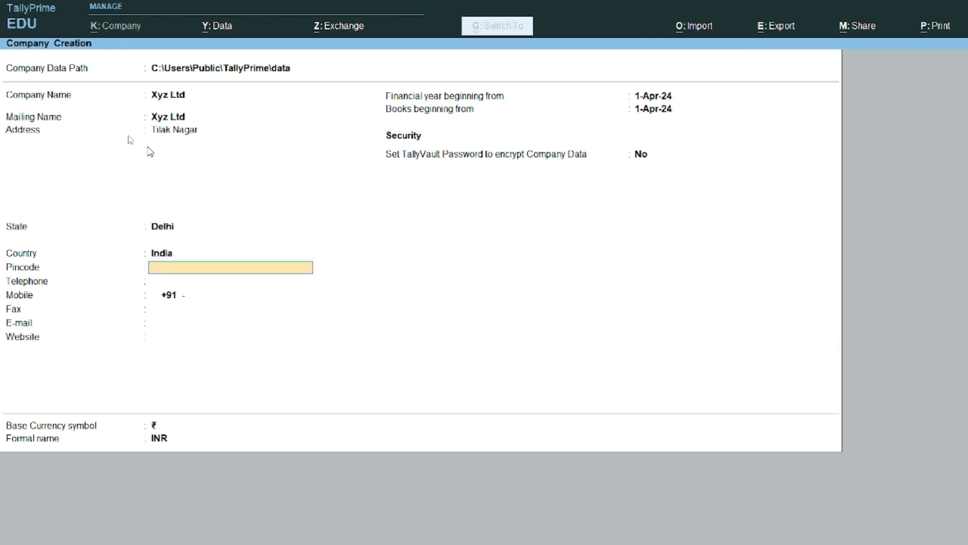
key("ctrl+a")
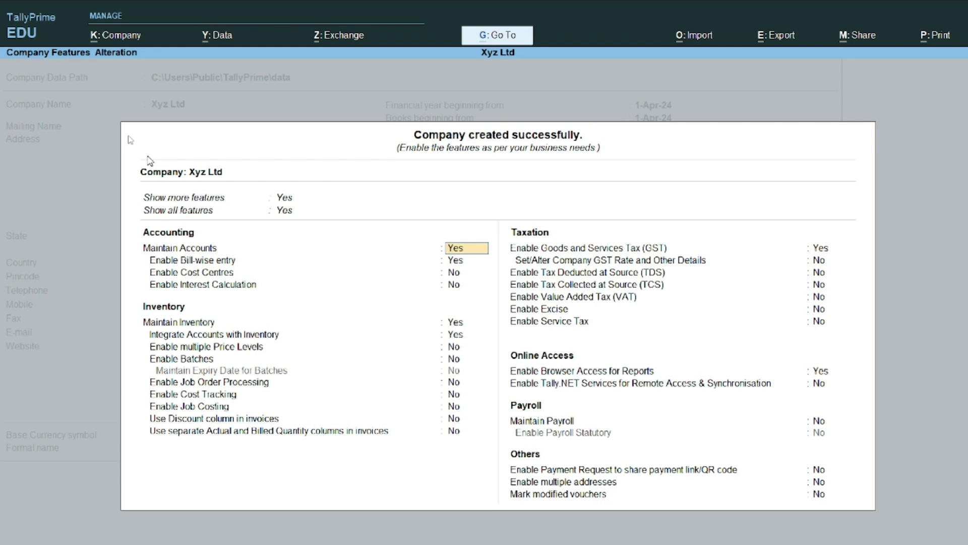
Step: Move down Xyz Ltd's Company Features list to the Enable GST option
key("Return")
key("Return")
key("Return")
key("Return")
key("Return")
key("Return")
key("Return")
key("Return")
key("Return")
key("Return")
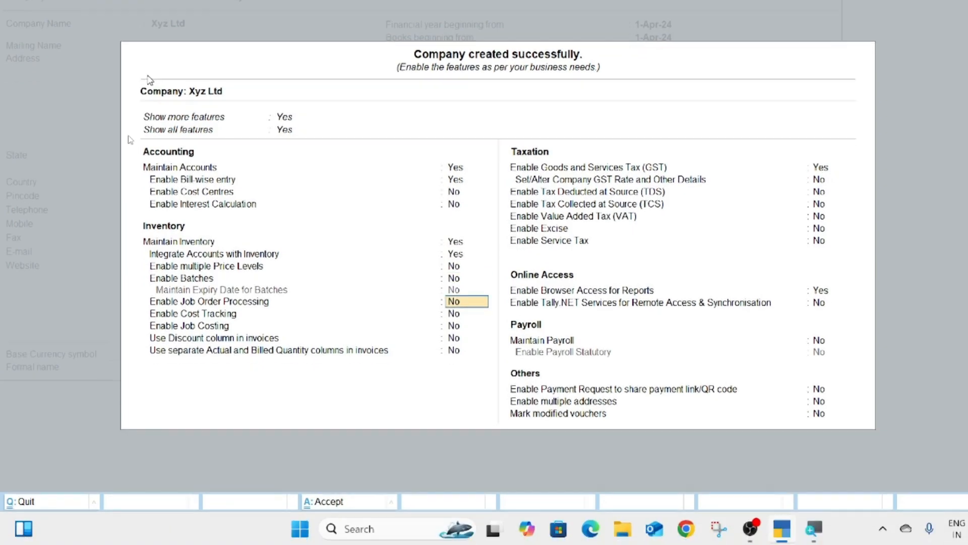
key("Return")
key("Return")
key("Return")
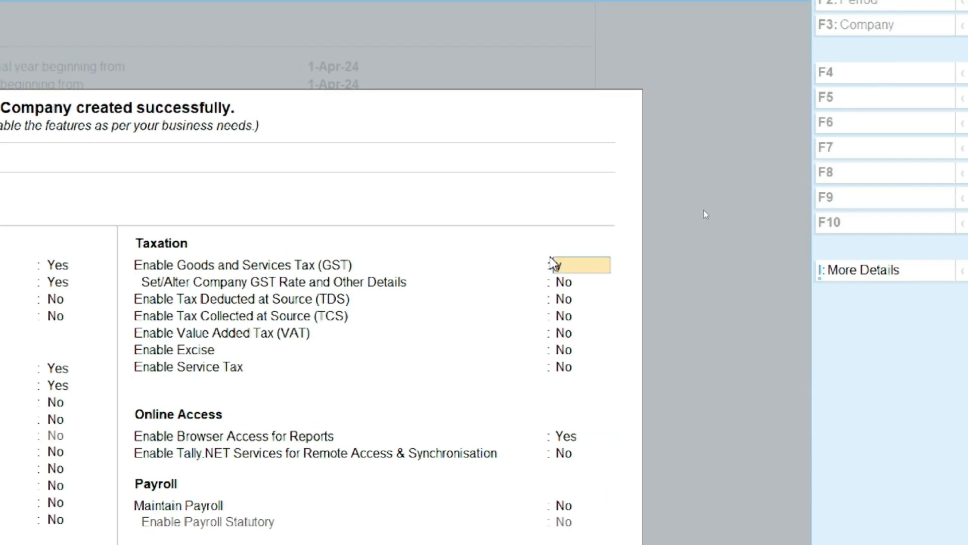
Step: Keep GST enabled with state Delhi, Regular registration, and enter the company's GSTIN
key("Return")
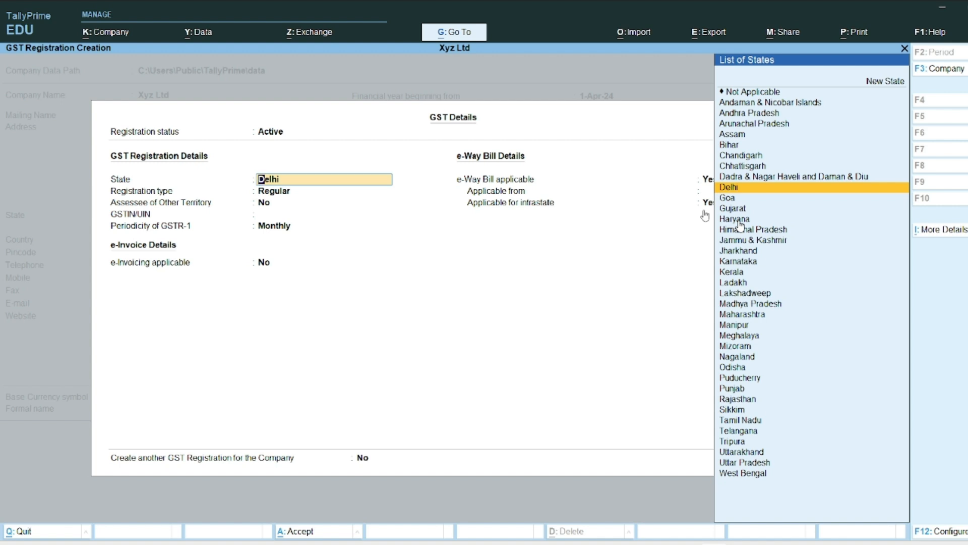
key("Return")
key("Return")
key("Return")
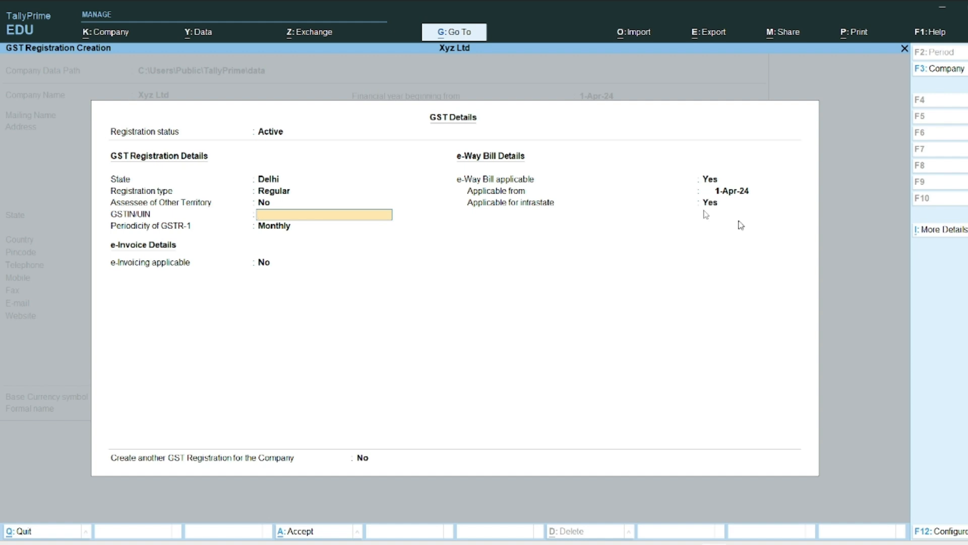
key("Return")
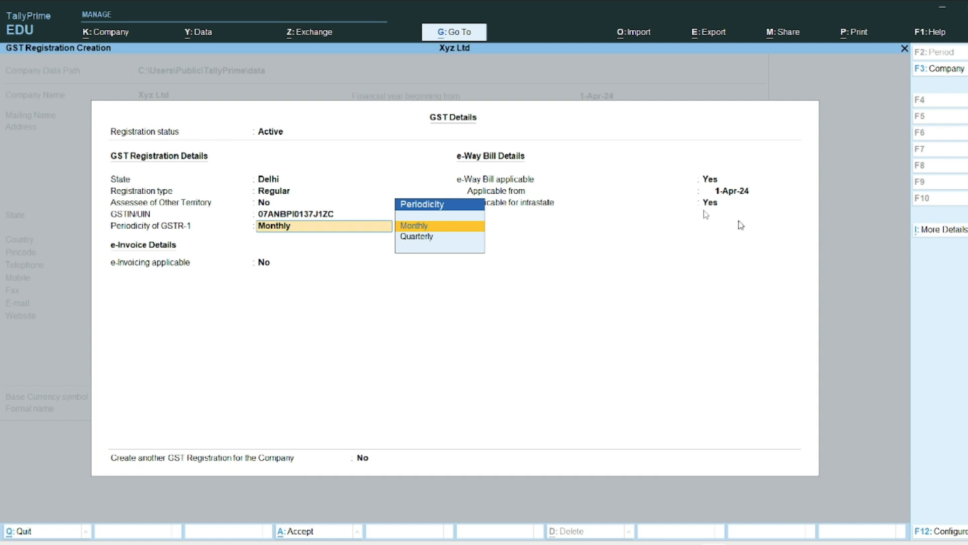
Step: Set GSTR-1 periodicity to Monthly and e-Way Bill to No, then accept all settings
key("Down")
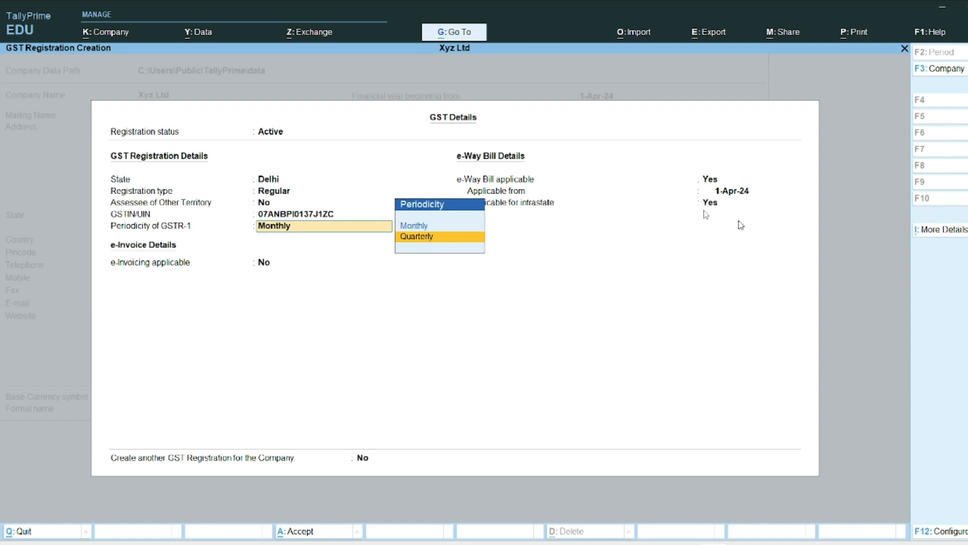
key("Up")
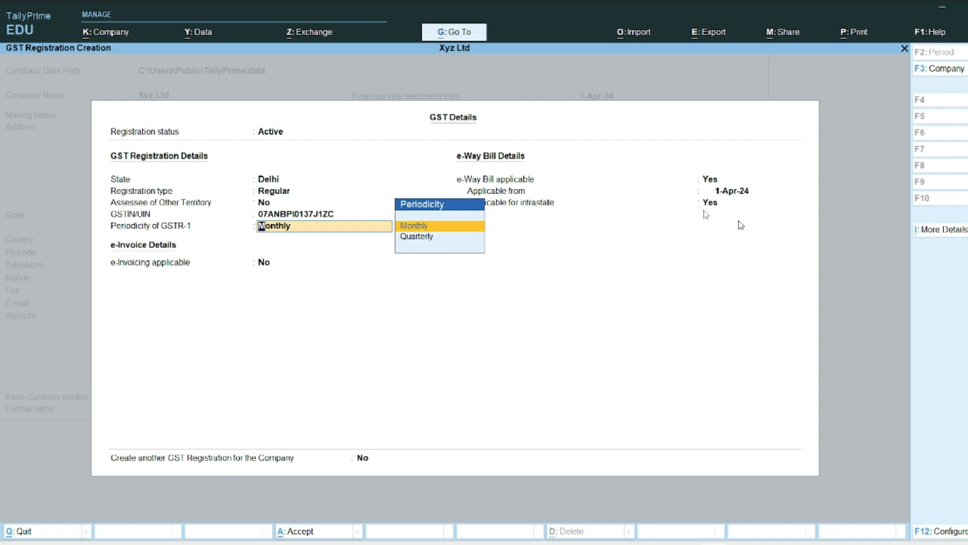
key("Return")
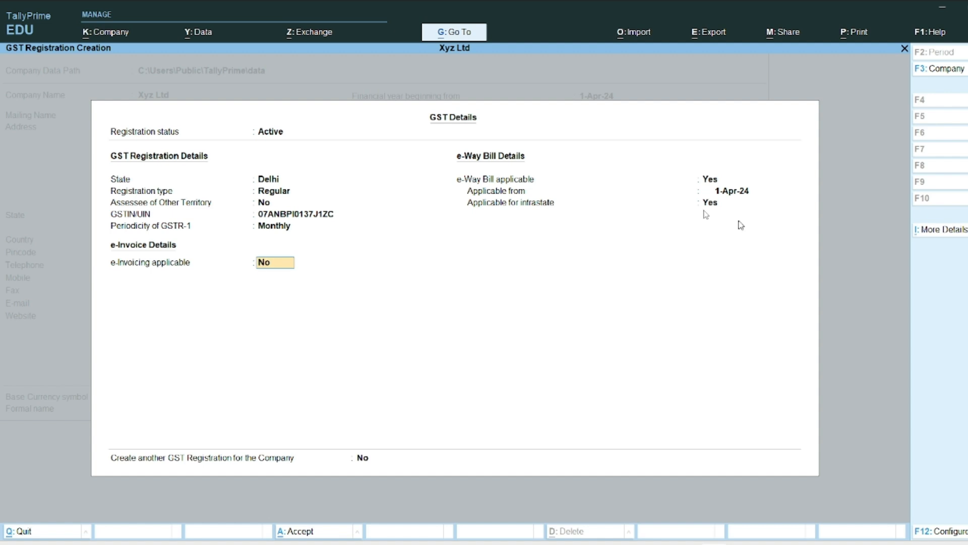
key("Return")
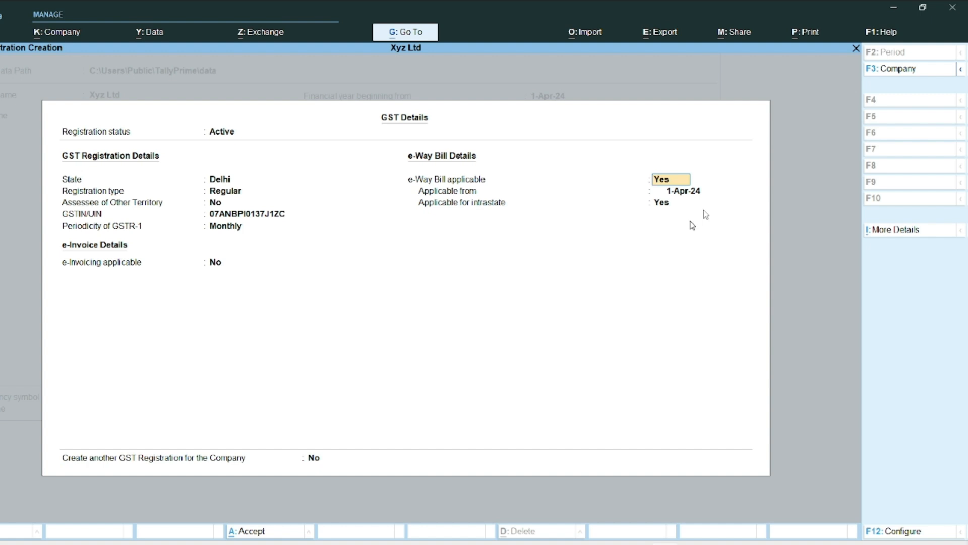
type("n")
key("Return")
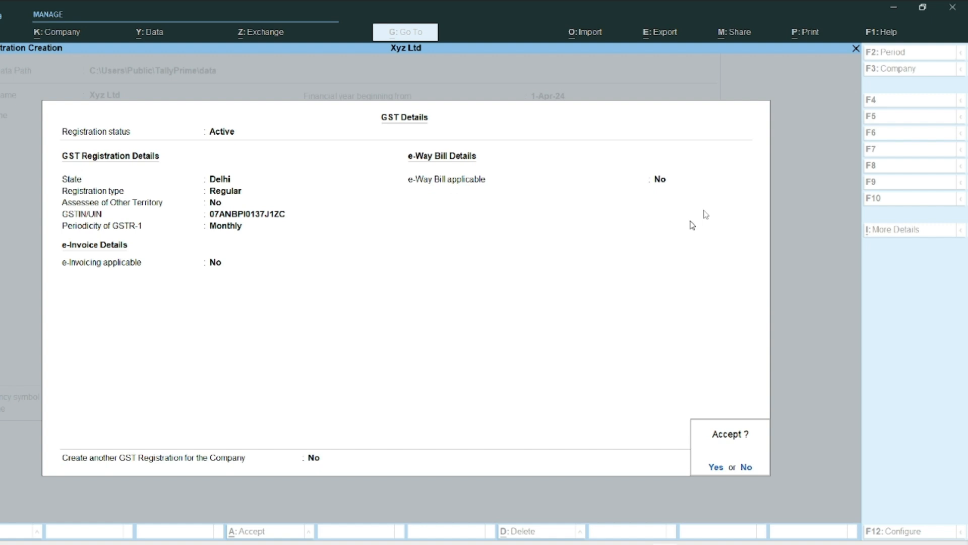
key("Return")
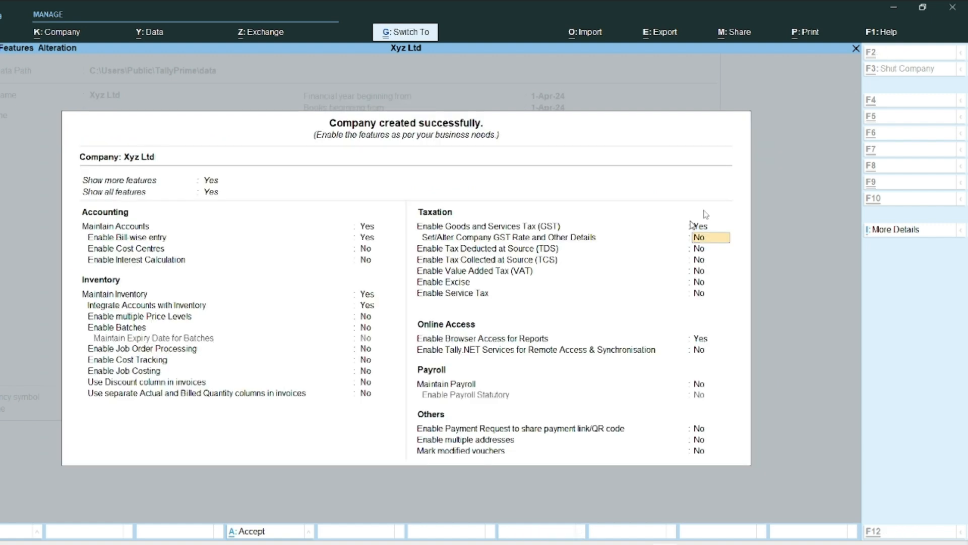
key("ctrl+a")
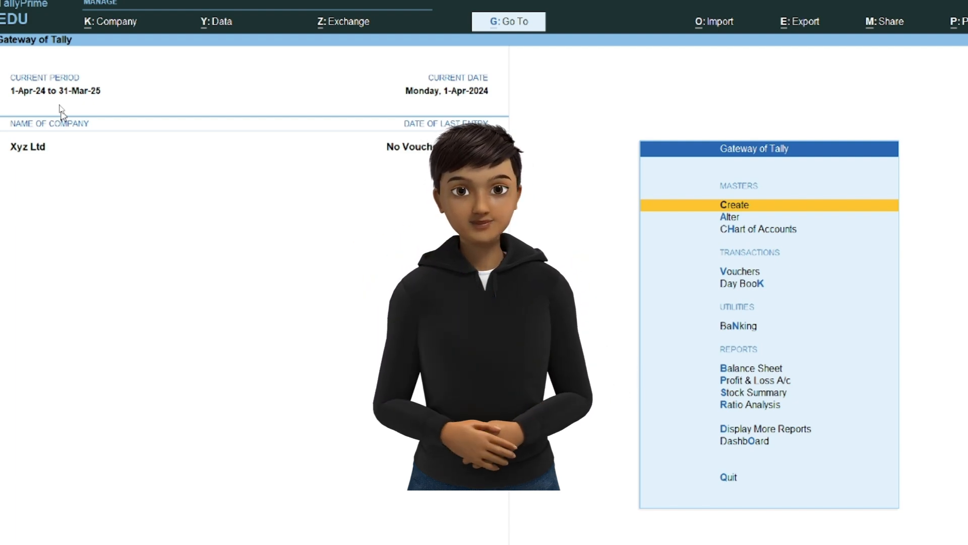
Step: Open voucher entry for Xyz Ltd from the Gateway of Tally
key("v")
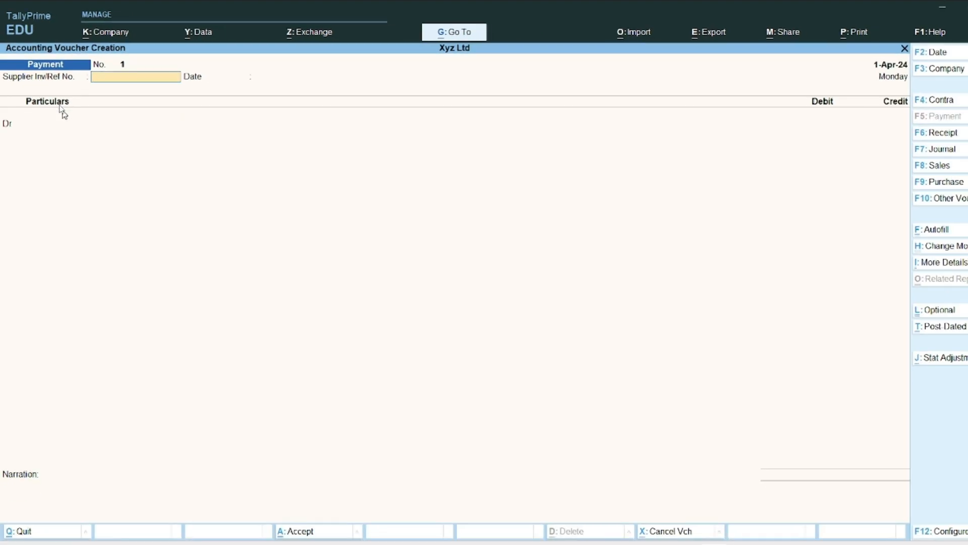
Step: Switch to a Purchase voucher with supplier invoice number 1 dated 1-Apr-24
key("F9")
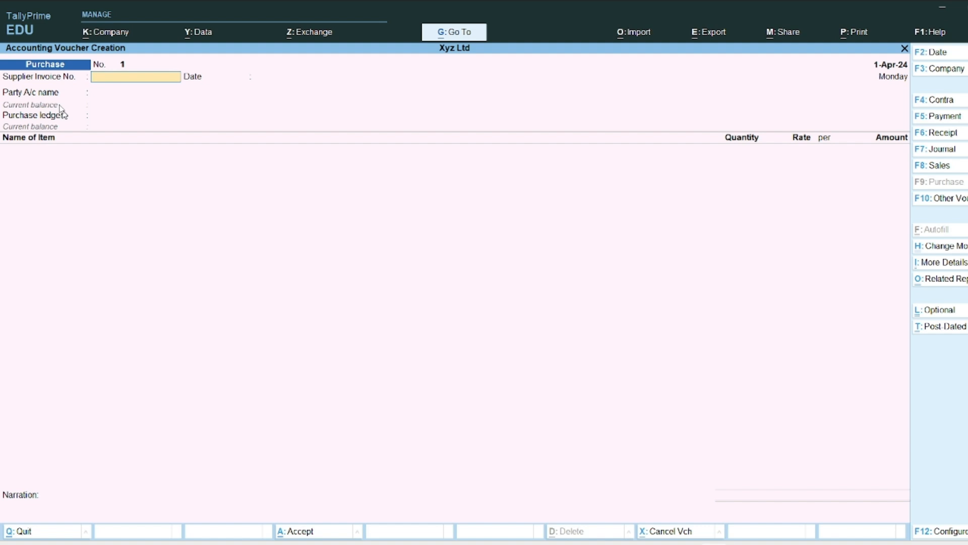
key("Return")
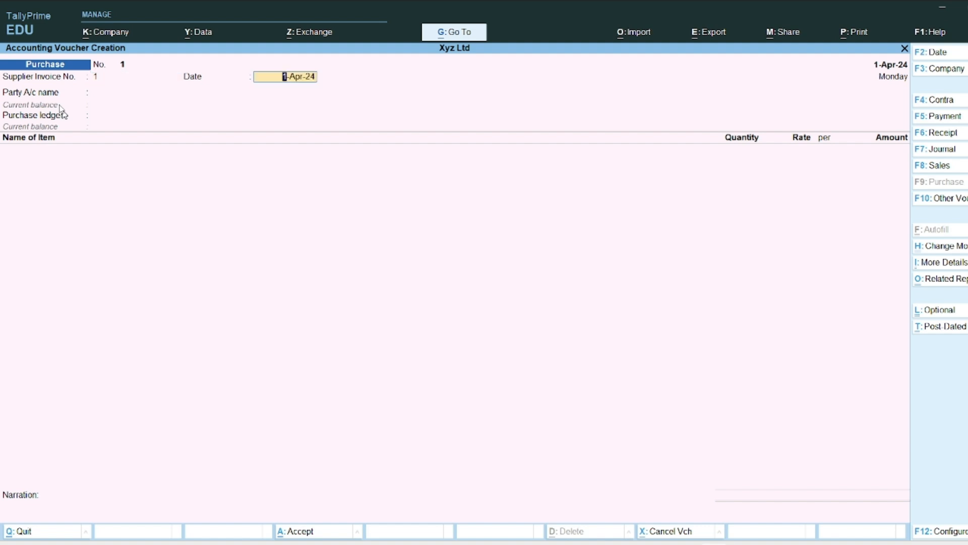
key("Return")
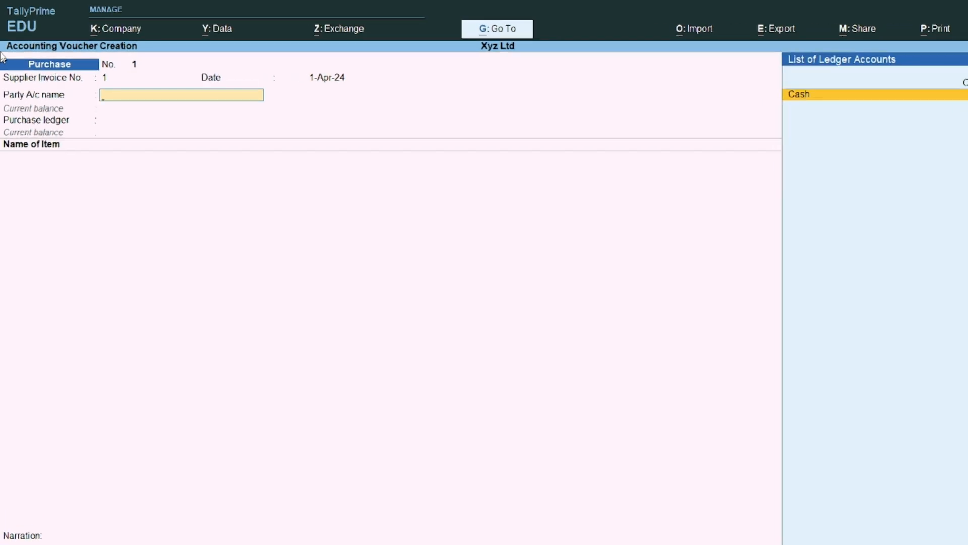
Step: Create a new party ledger Syam Enterprises under Sundry Creditors
key("alt+c")
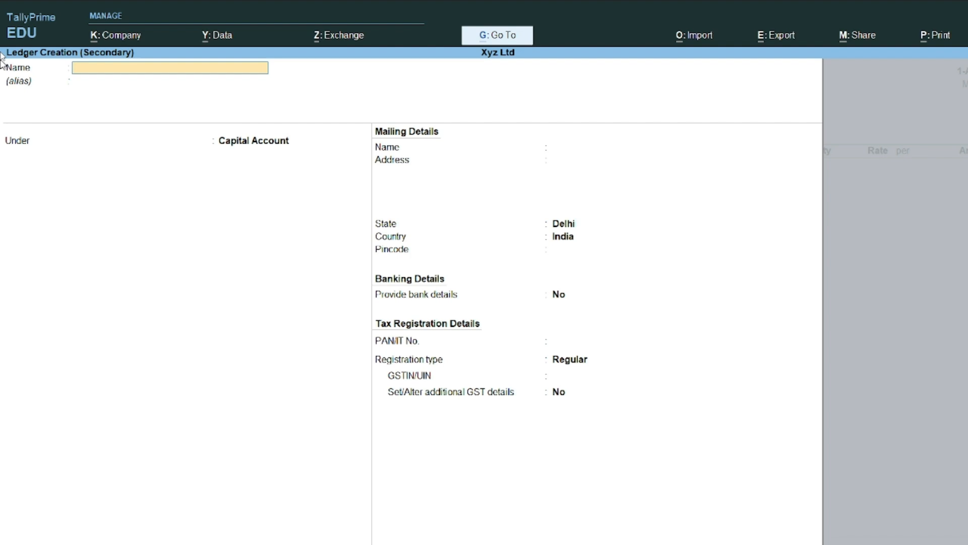
type("Syam Enterprises")
key("Return")
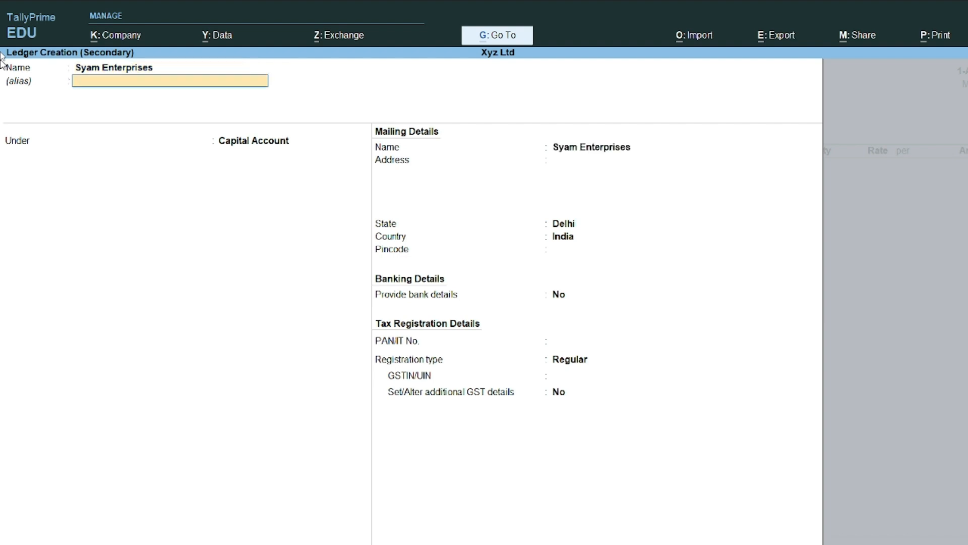
key("Return")
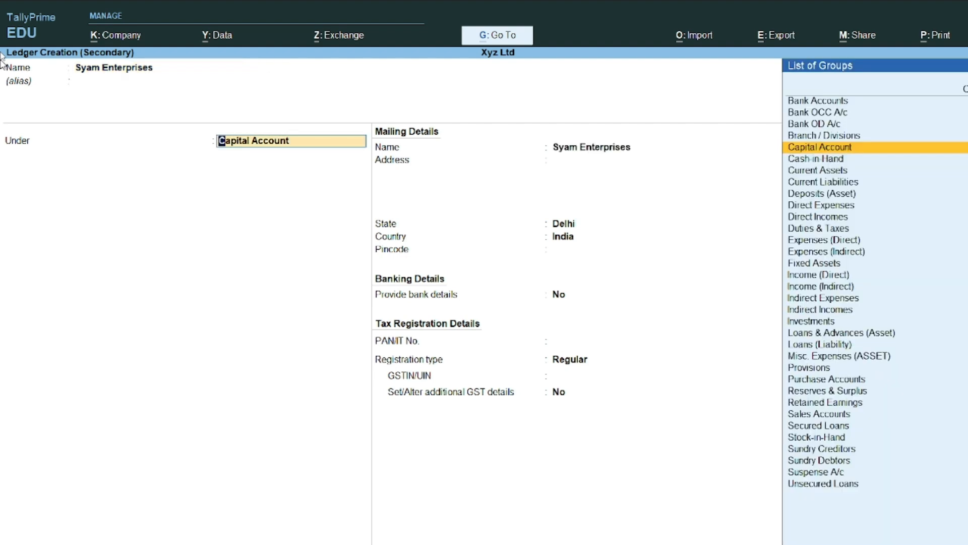
type("Credi")
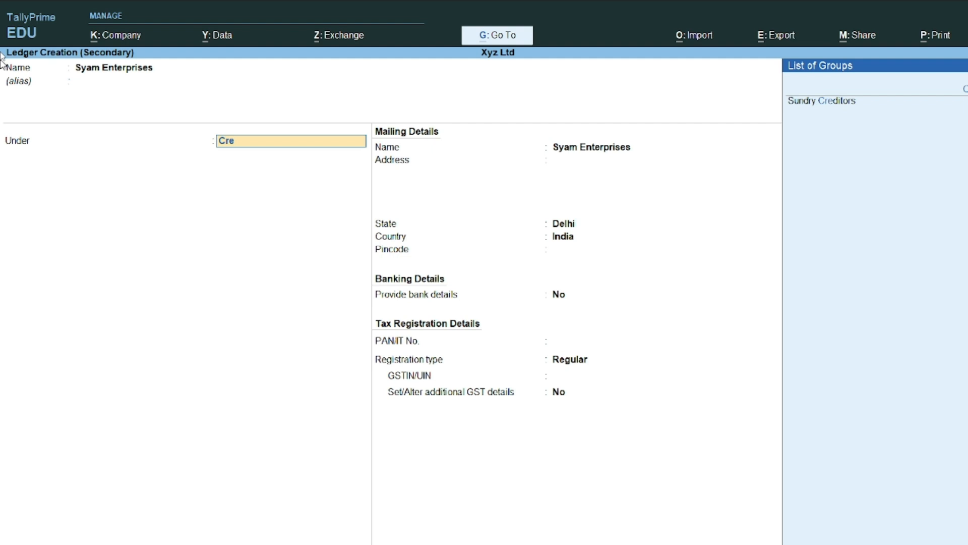
key("Return")
key("Return")
key("Return")
key("Return")
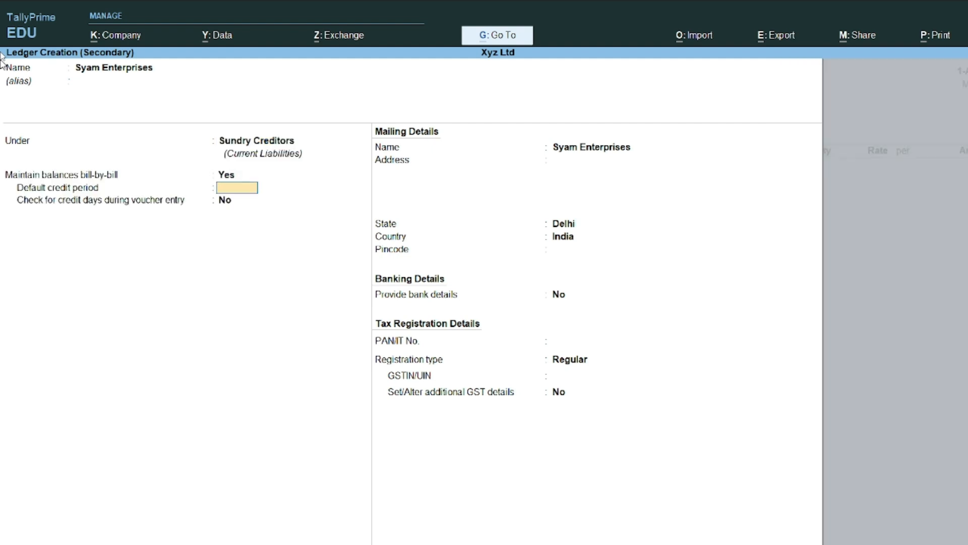
Step: Enter the Nangloi address, keep Delhi as state, and add the pincode
key("Return")
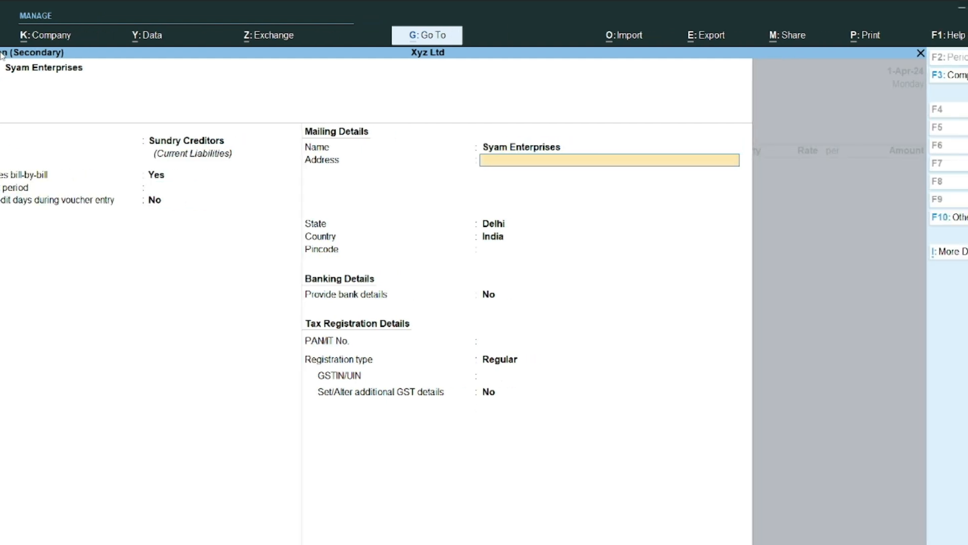
type("Nangl")
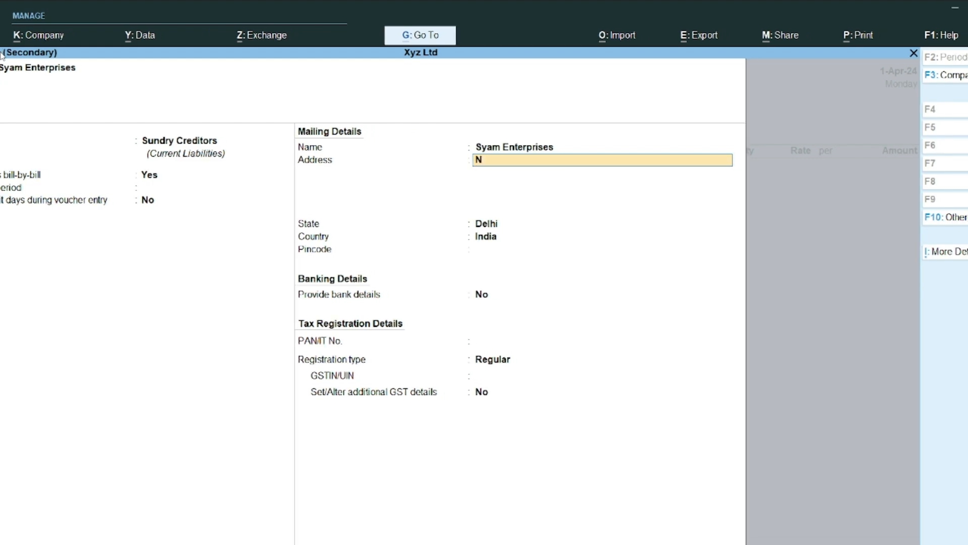
type("oi")
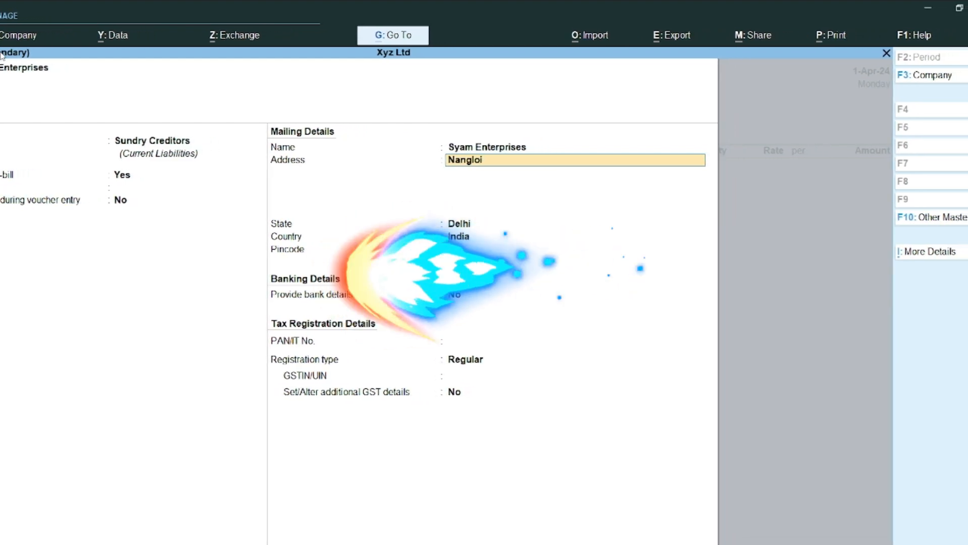
key("Return")
key("Return")
key("Return")
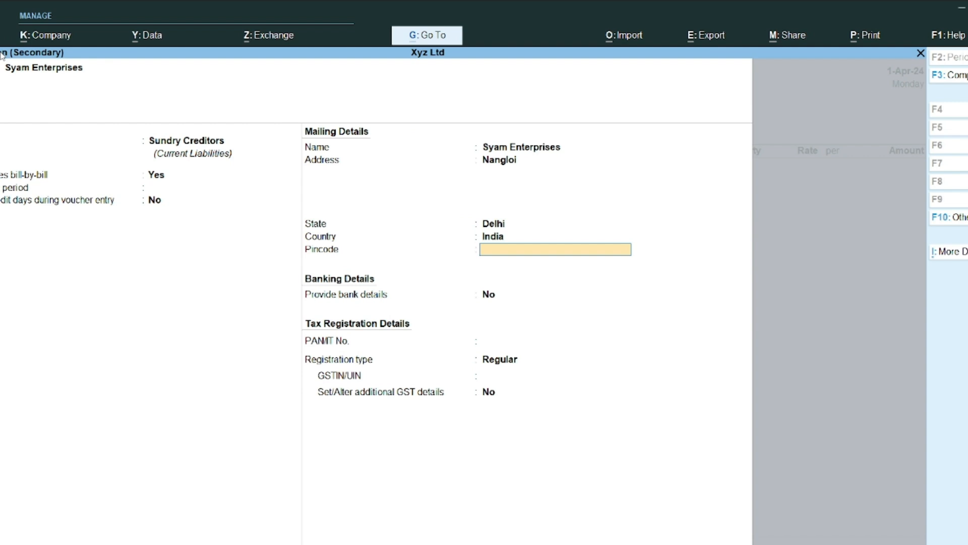
key("BackSpace")
key("BackSpace")
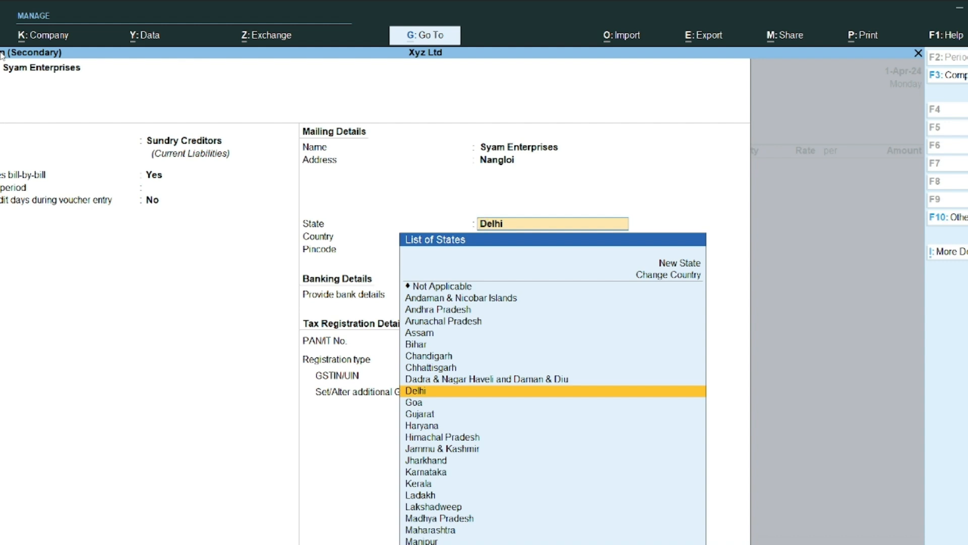
key("Return")
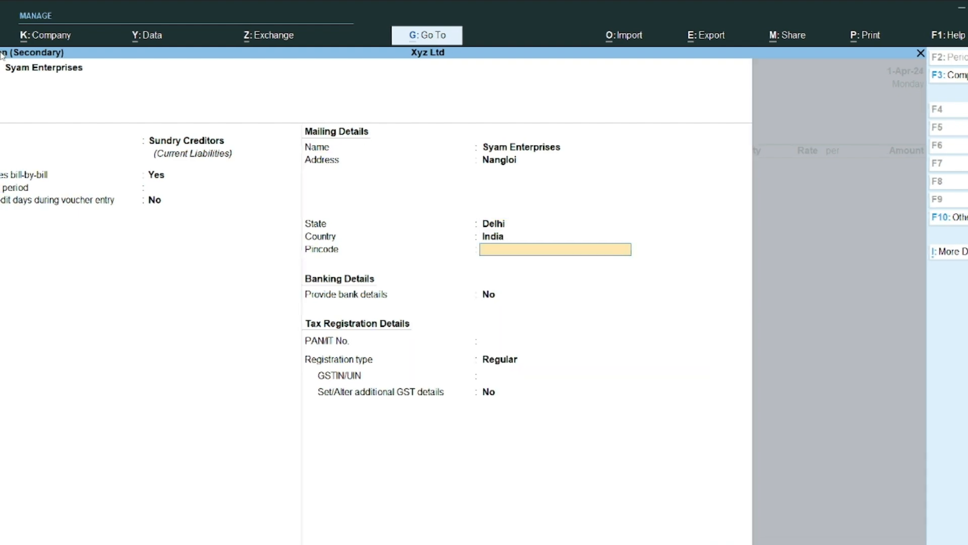
type("110086")
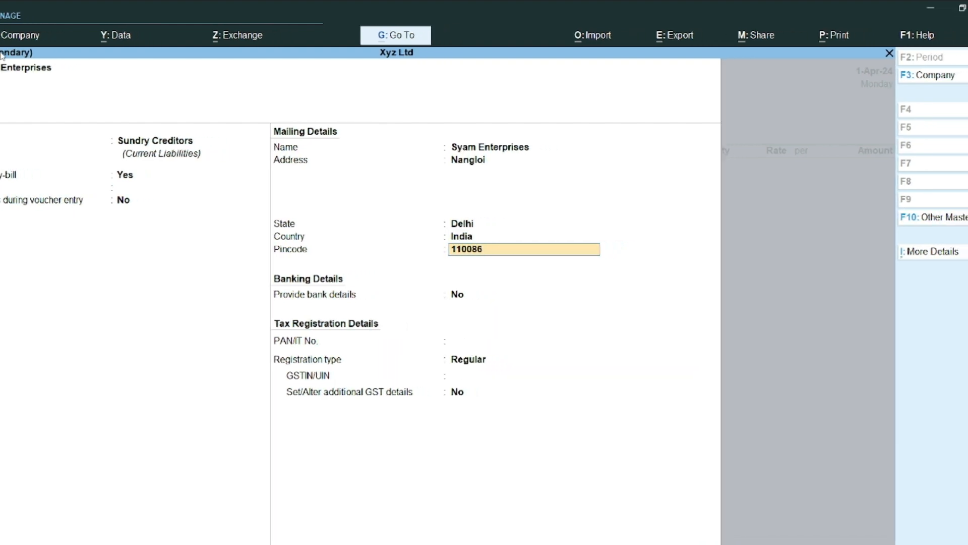
key("Return")
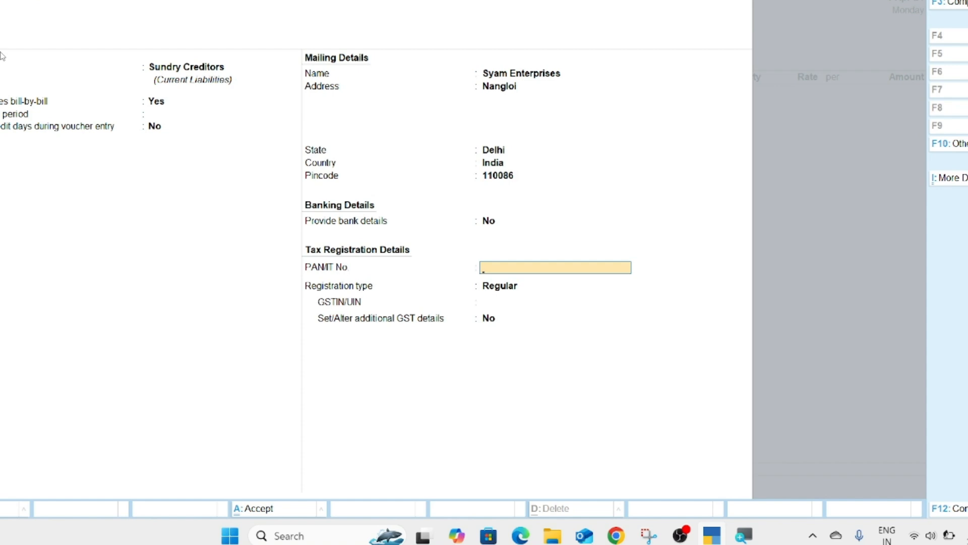
Step: Set Syam Enterprises' registration type to Regular and enter the supplier's GSTIN
key("Return")
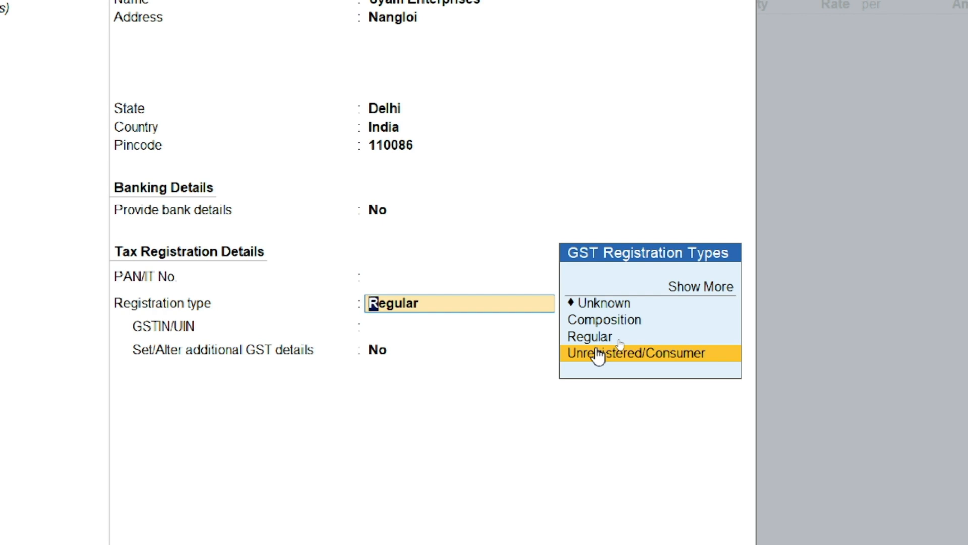
key("Up")
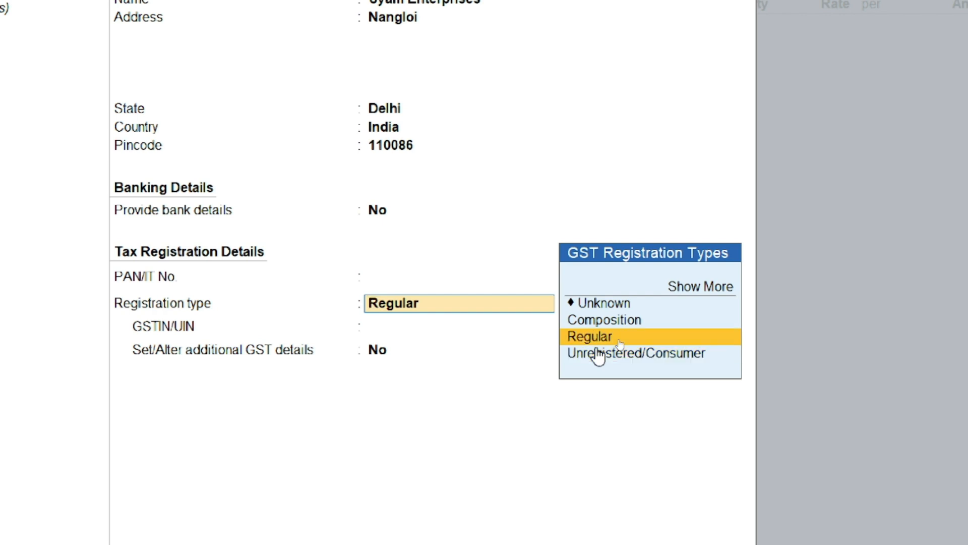
key("Return")
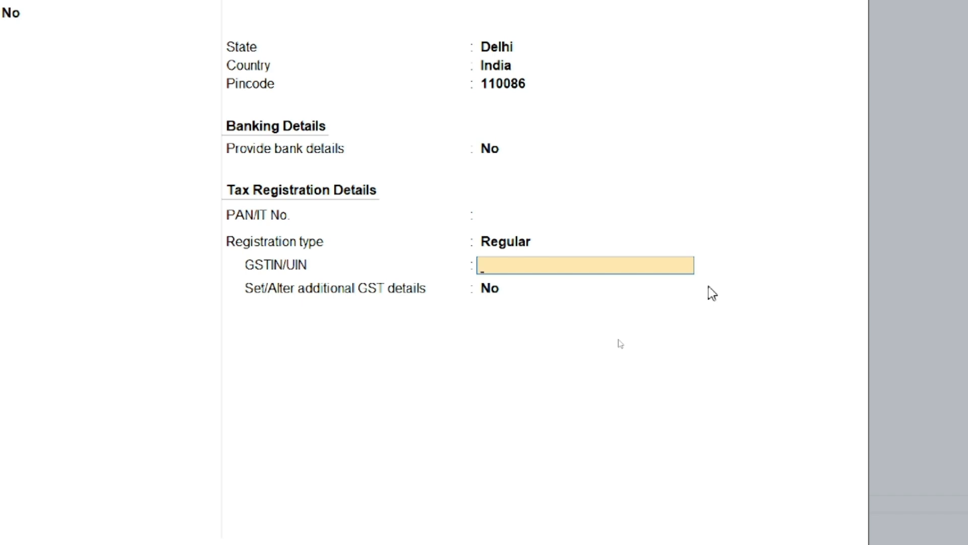
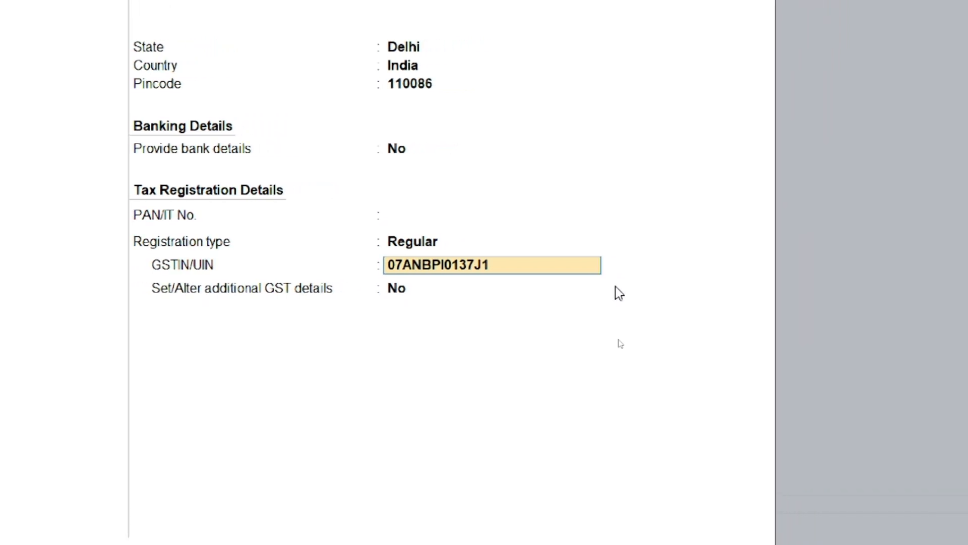
key("Return")
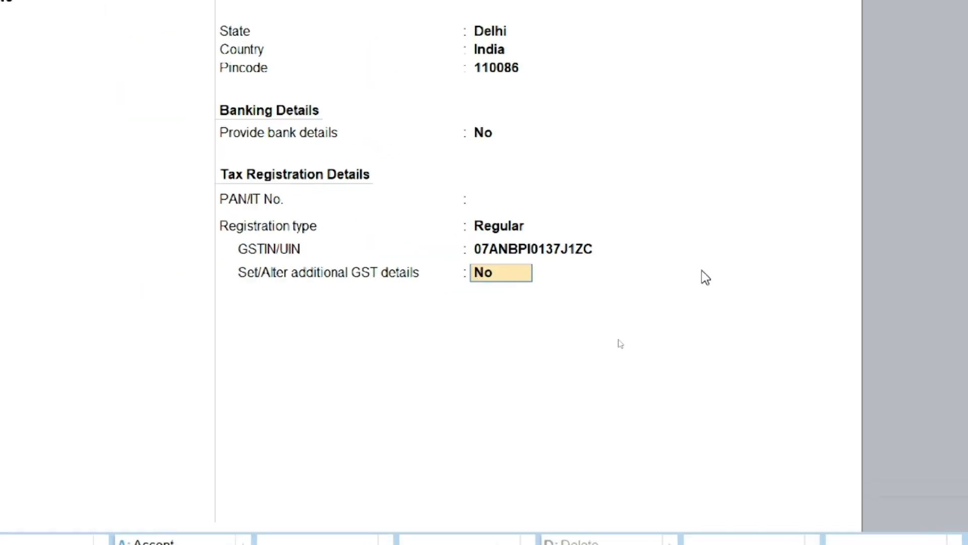
key("Return")
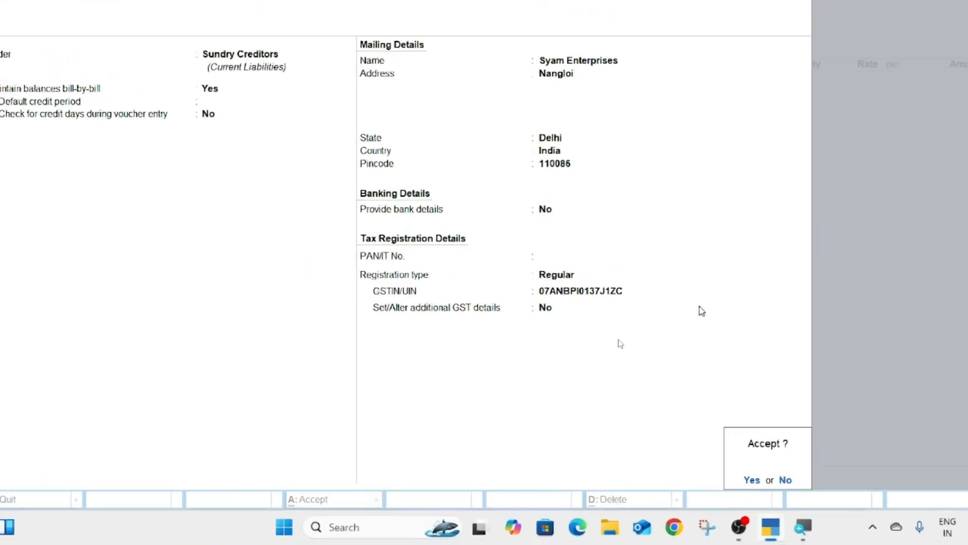
Step: Save the Syam Enterprises ledger and skip the receipt and party details
key("Return")
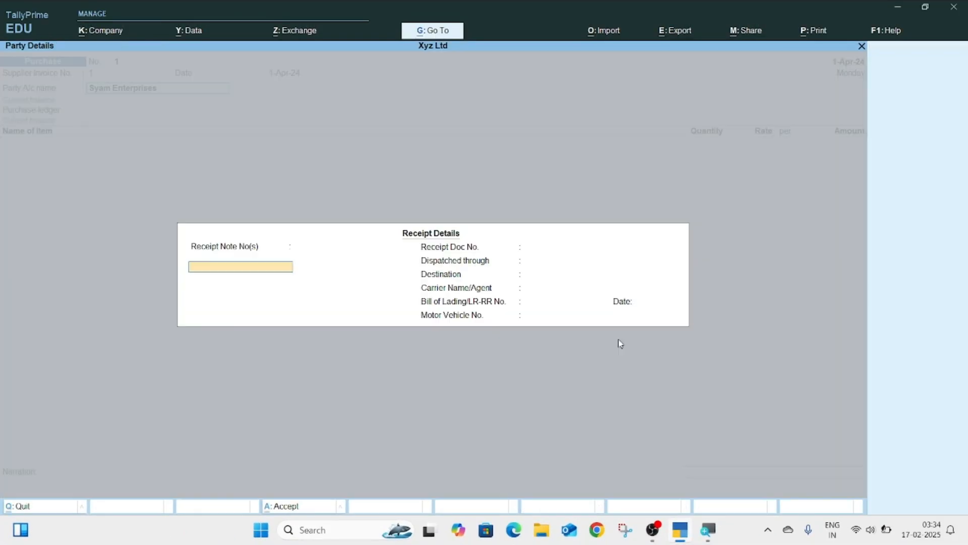
key("ctrl+a")
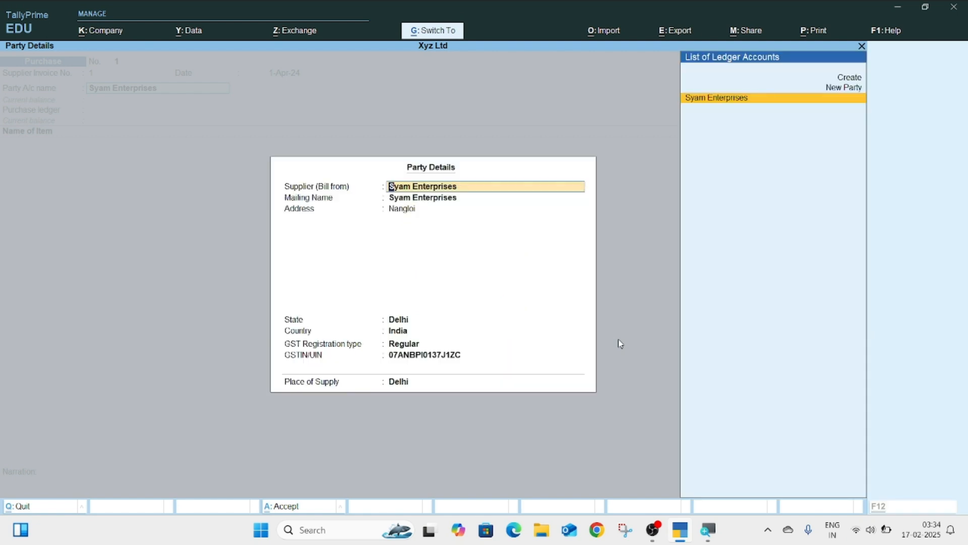
key("ctrl+a")
Step: Create a ledger named Purchase under Purchase Accounts and select it in the voucher
key("alt+c")
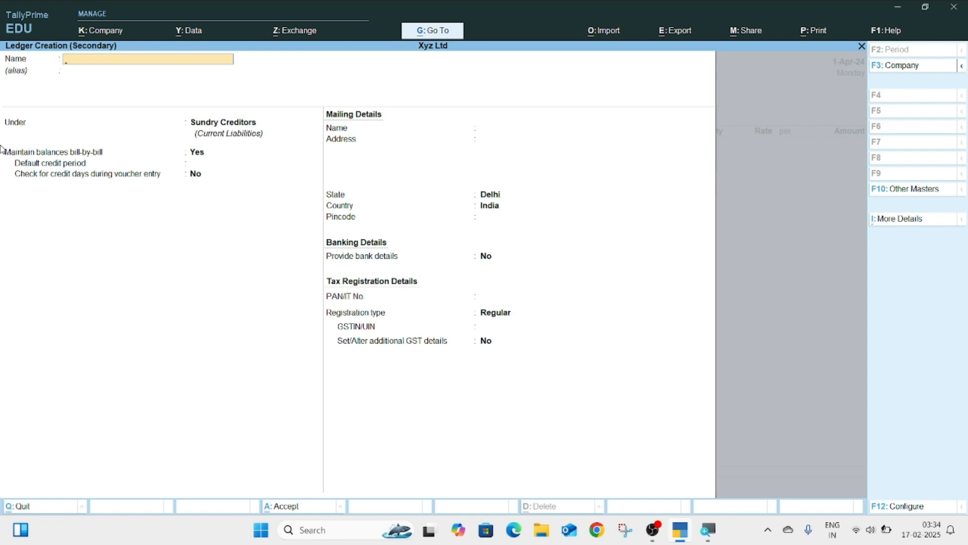
type("P")
type("ur")
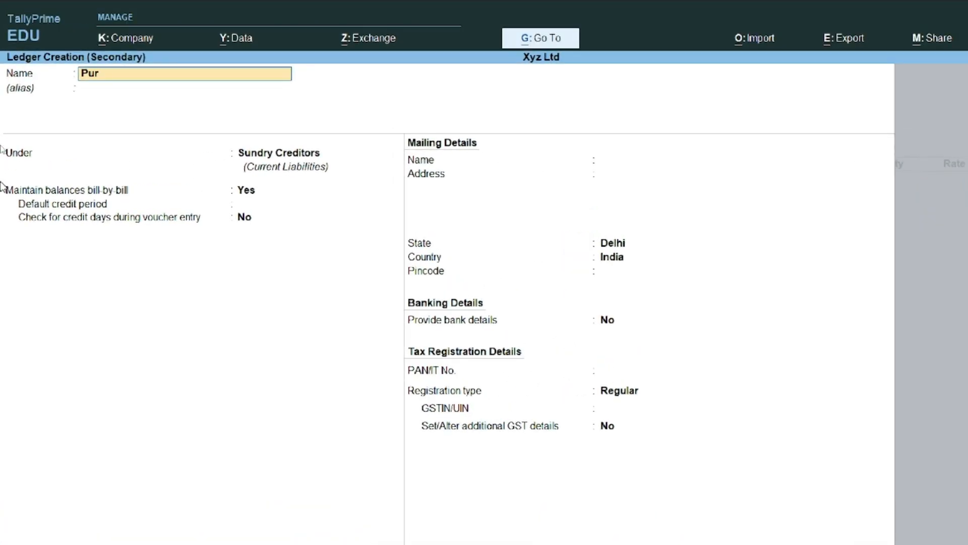
type("chase")
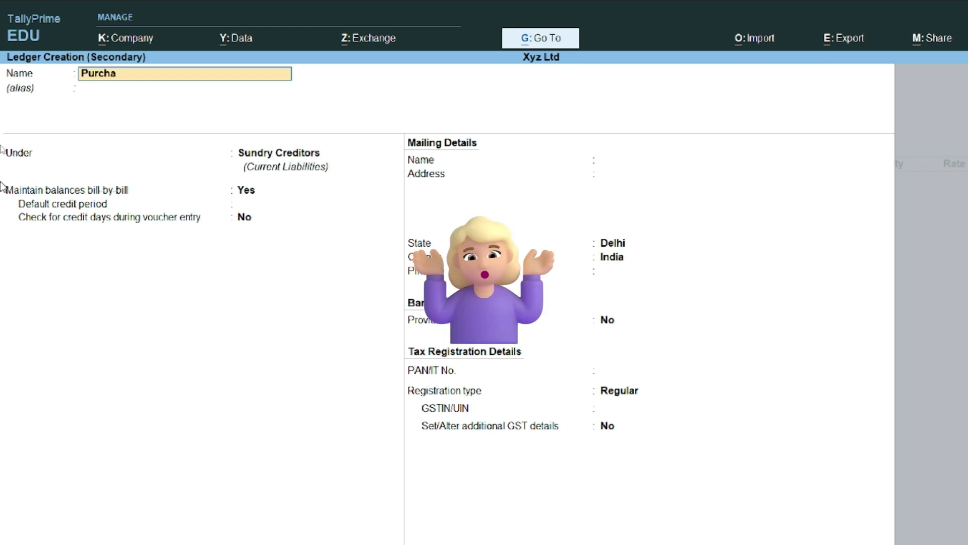
key("Return")
key("Return")
type("Pu")
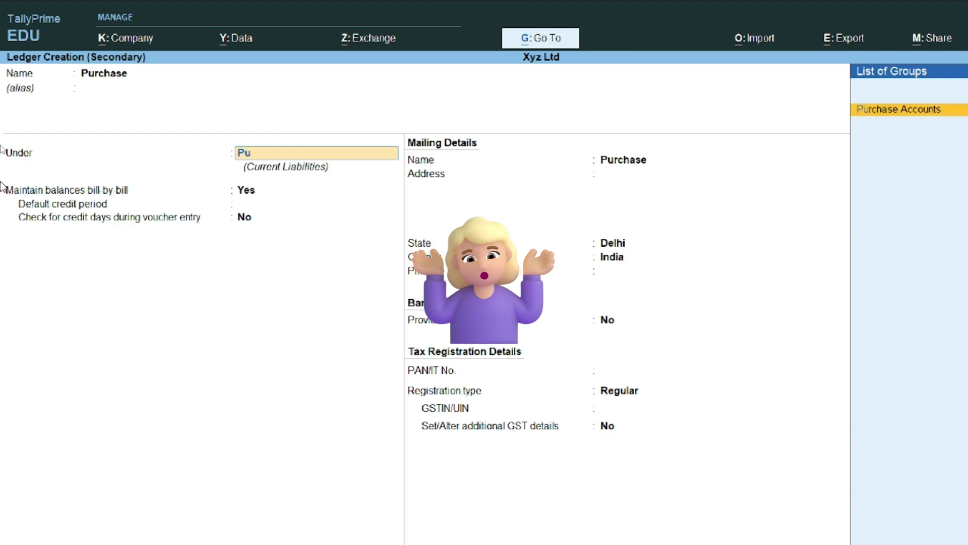
key("Return")
key("Return")
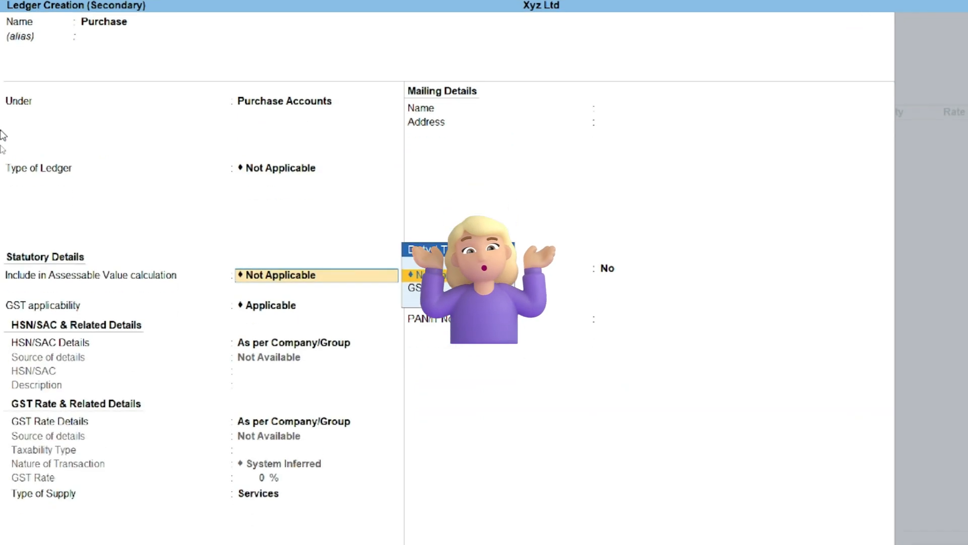
key("Return")
key("Return")
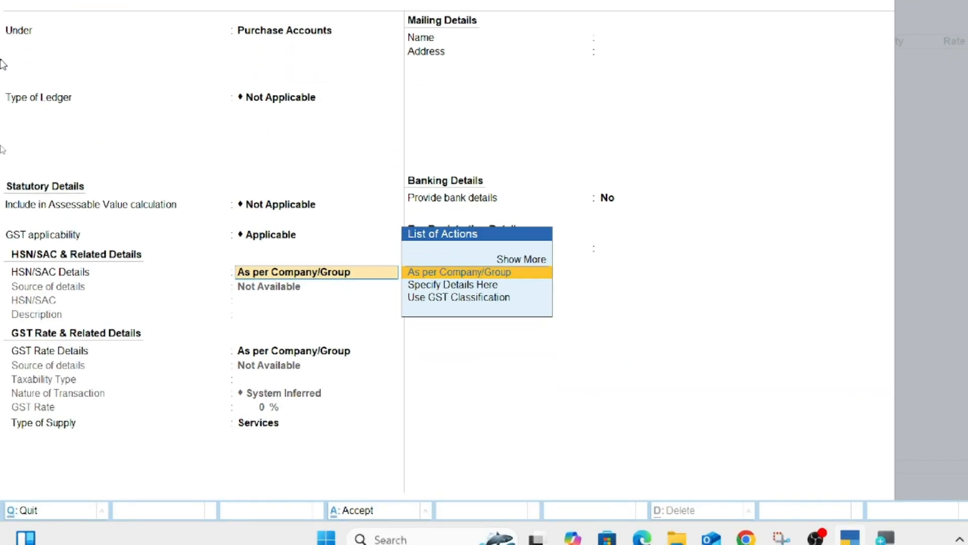
key("ctrl+a")
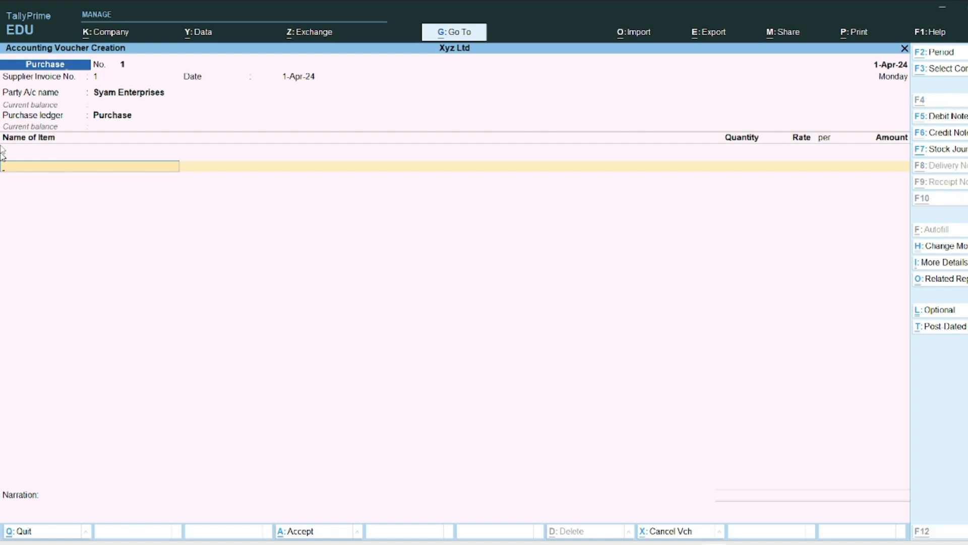
Step: Create stock item Tv and begin a new stock group named Electonic
key("alt+c")
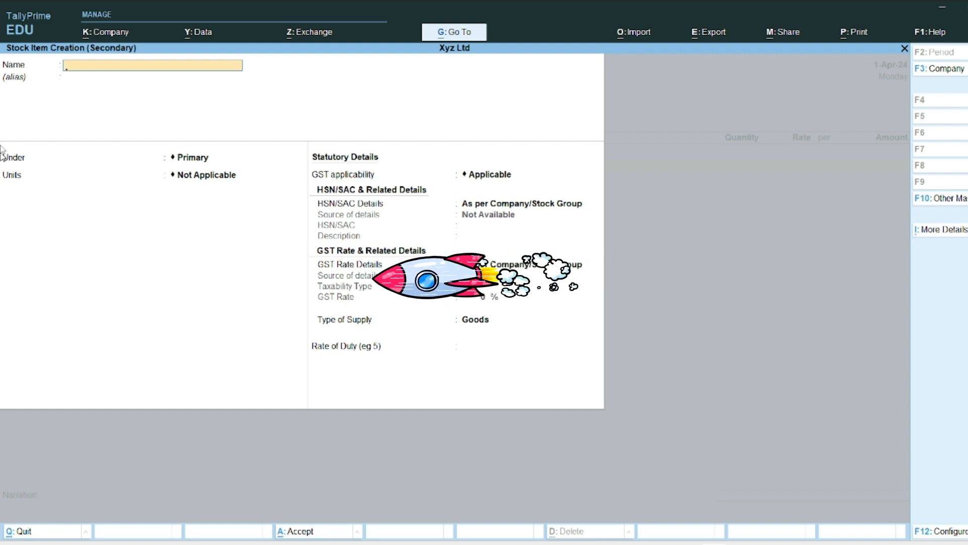
type("Tv")
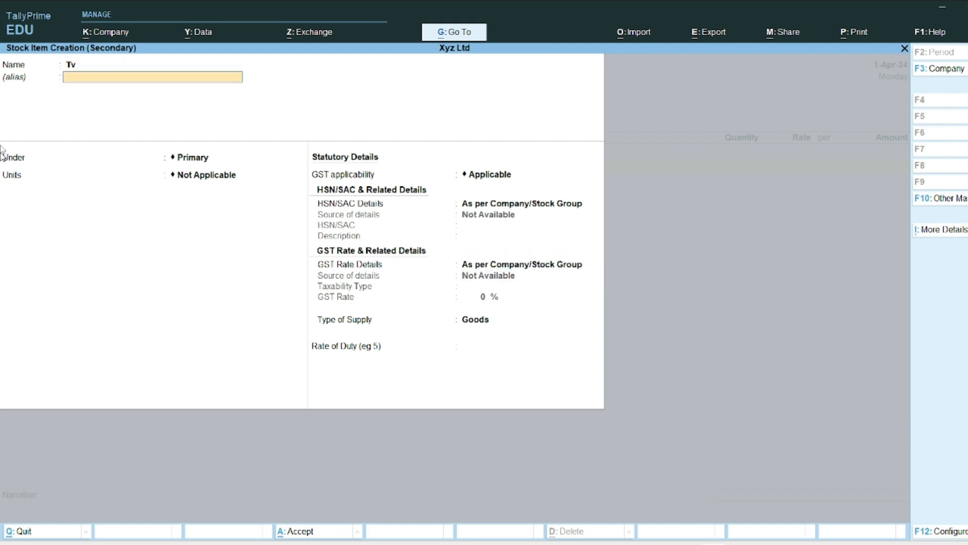
key("Return")
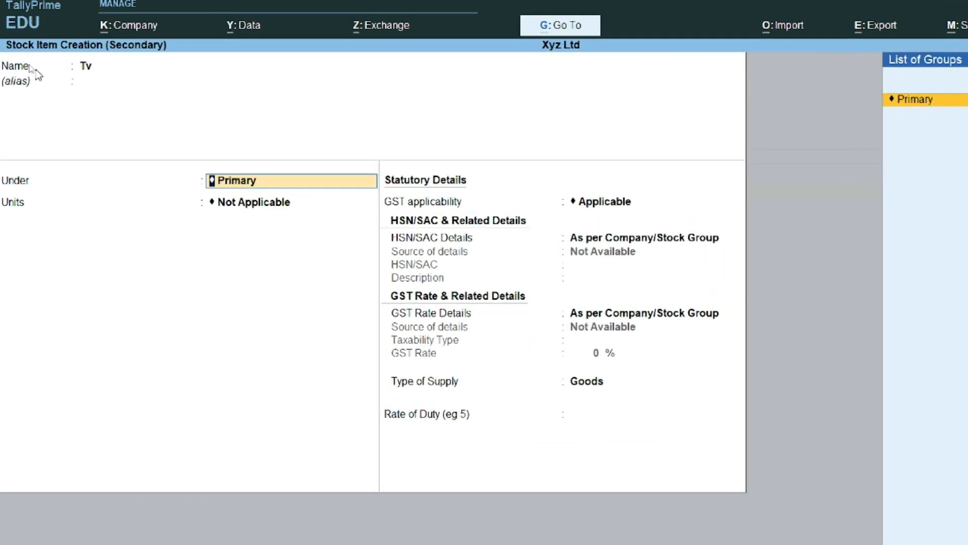
key("alt+c")
type("Ele")
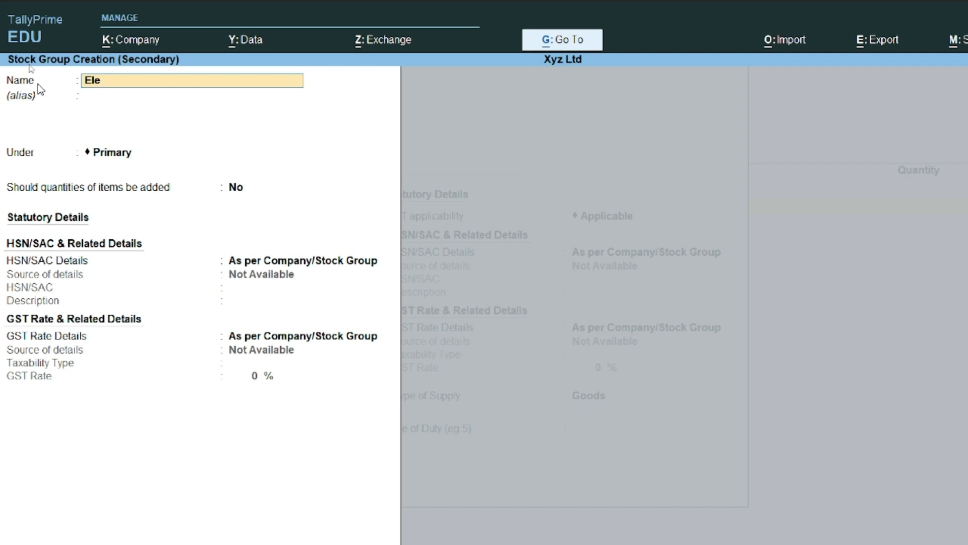
type("ctonic")
Step: Save the Electonic group and give Tv a new unit pcs (Piece, UQC PCS-PIECES)
key("Return")
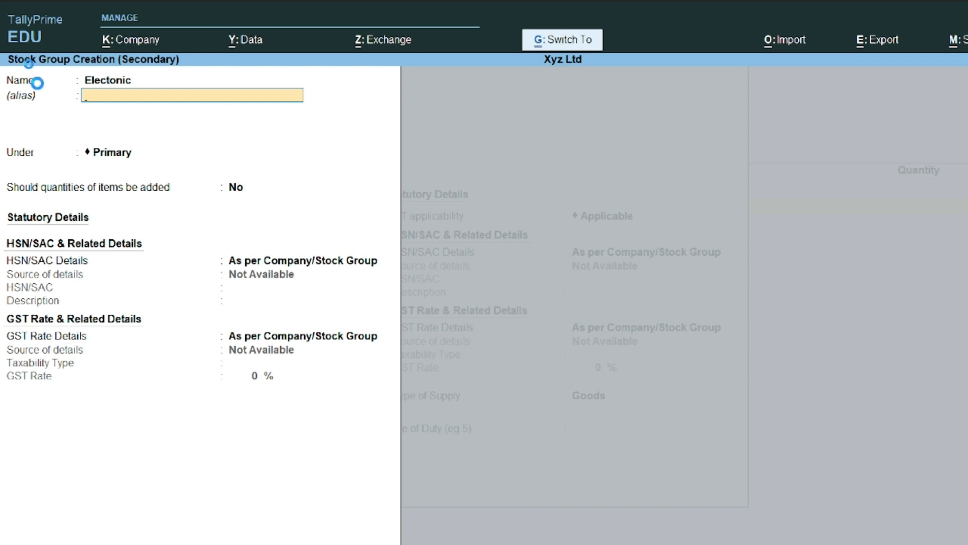
key("ctrl+a")
key("alt+c")
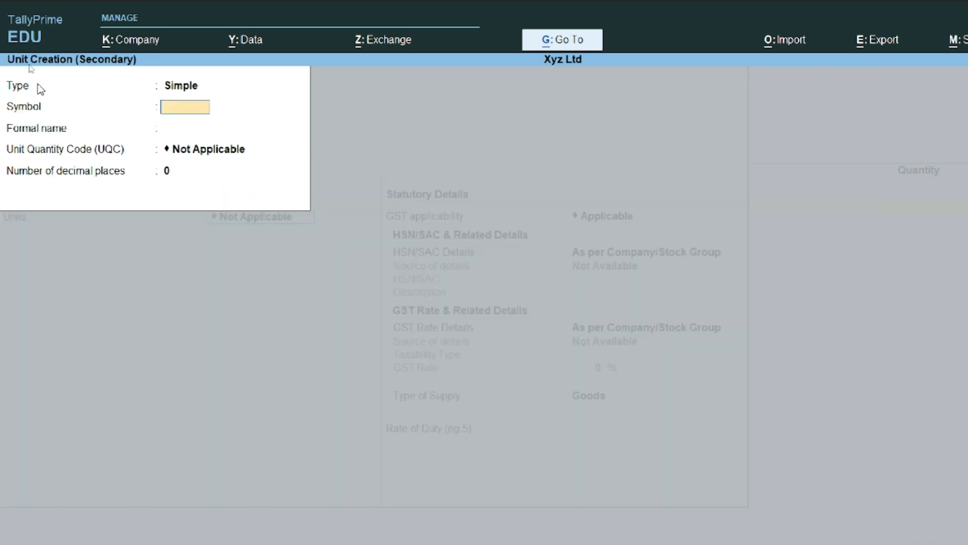
type("pcs")
key("Return")
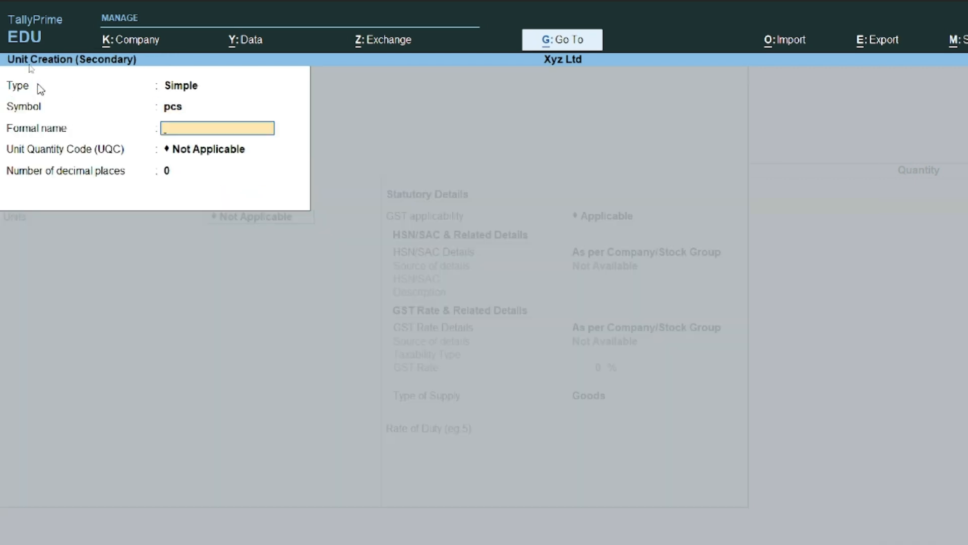
type("Piece")
key("Return")
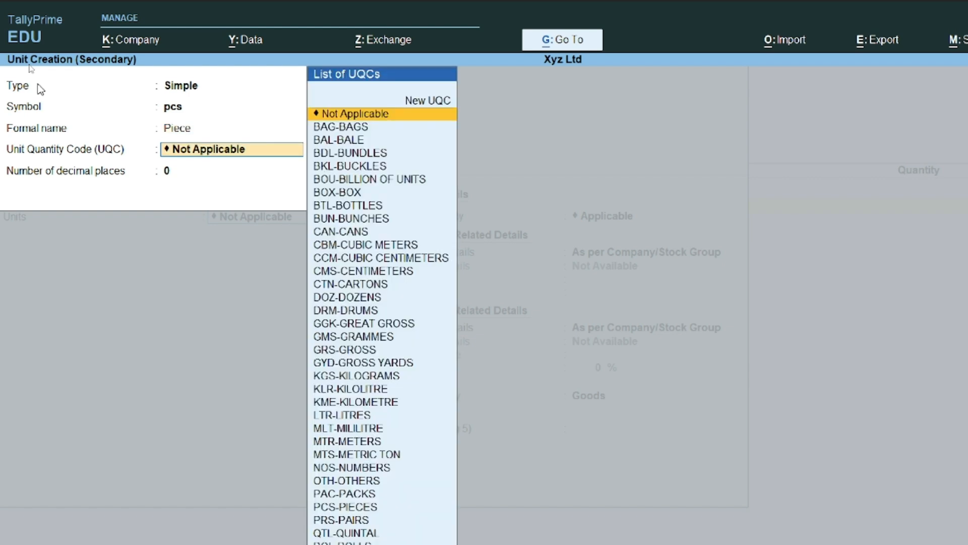
type("pcs")
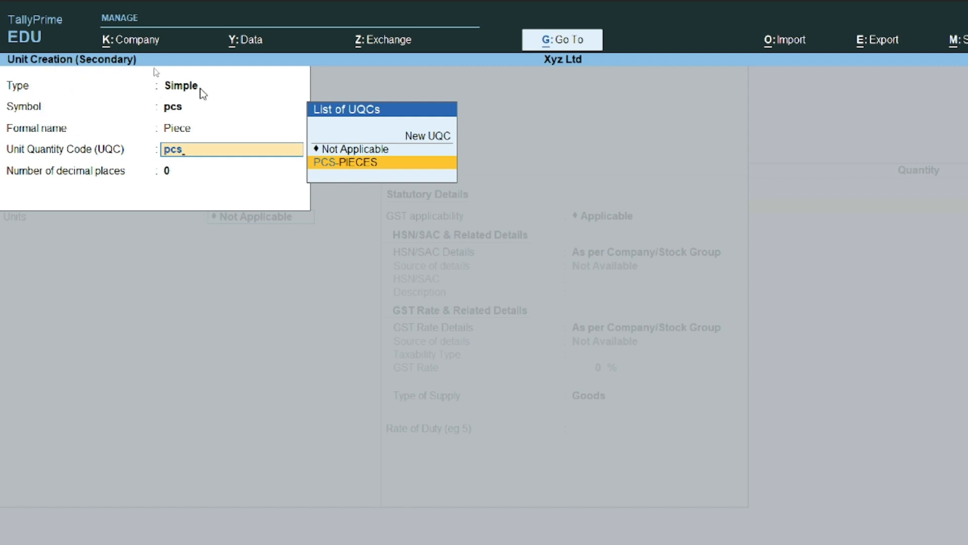
left_click(358, 170)
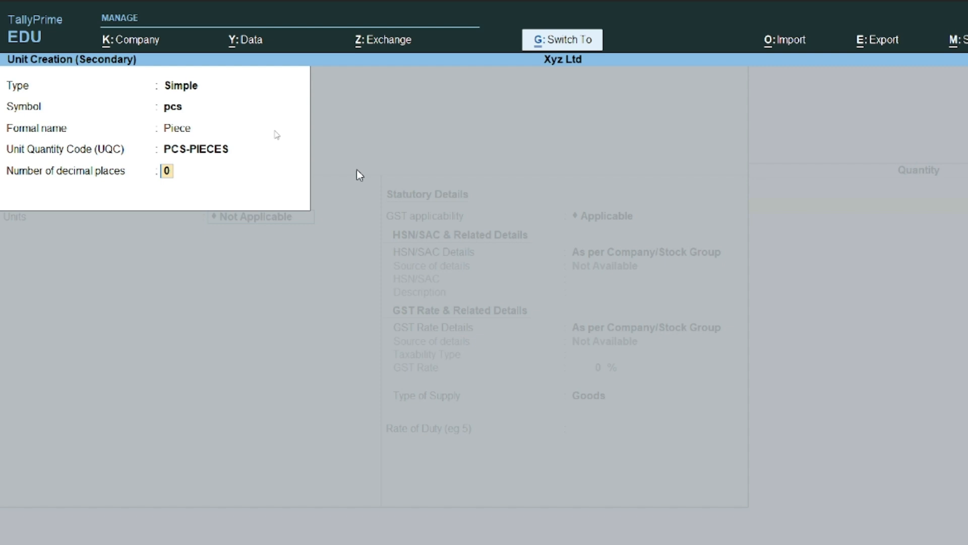
key("Return")
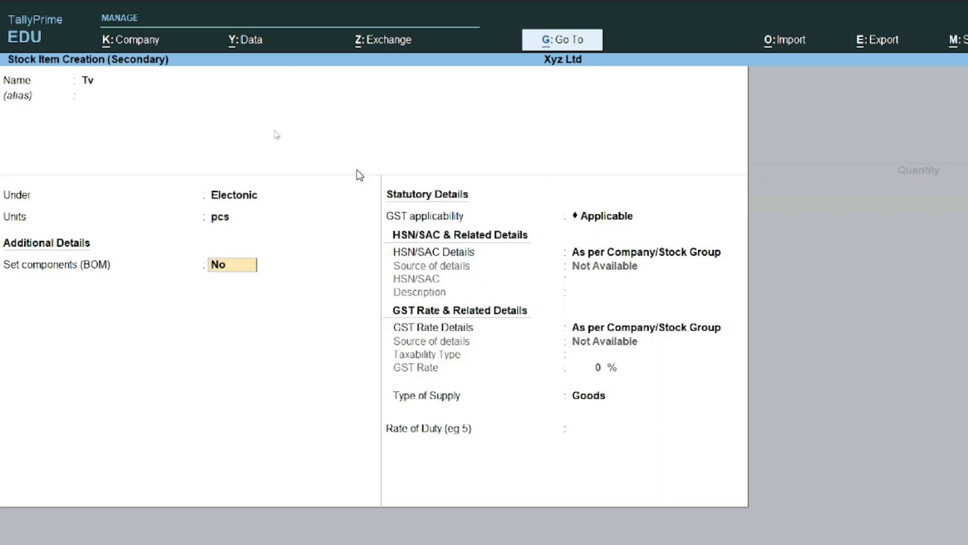
Step: Specify the Tv item's HSN/SAC details directly with code 9865
key("Return")
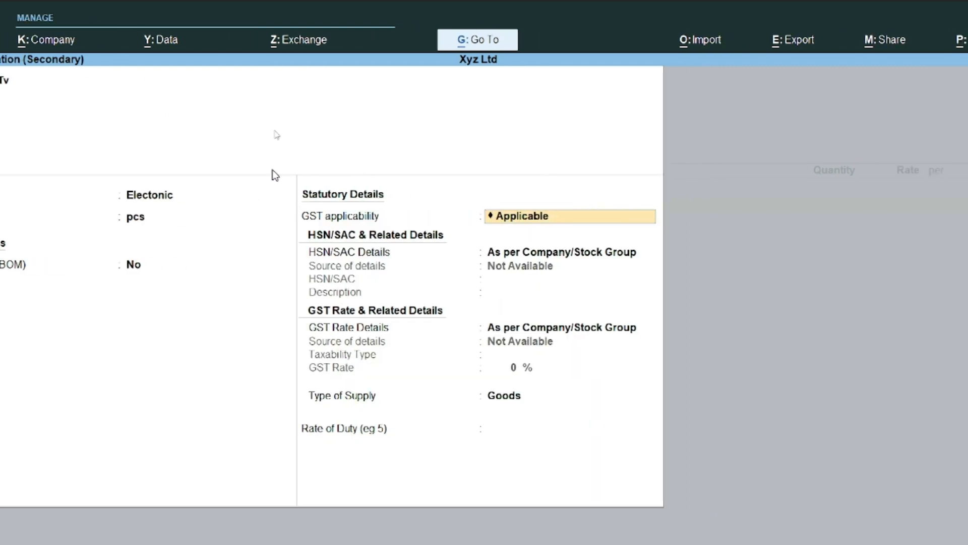
key("Return")
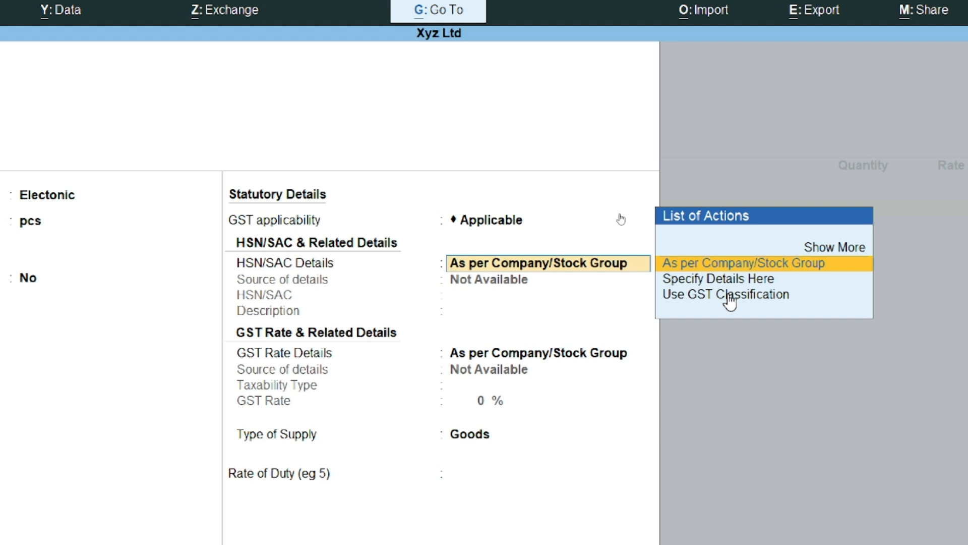
key("Down")
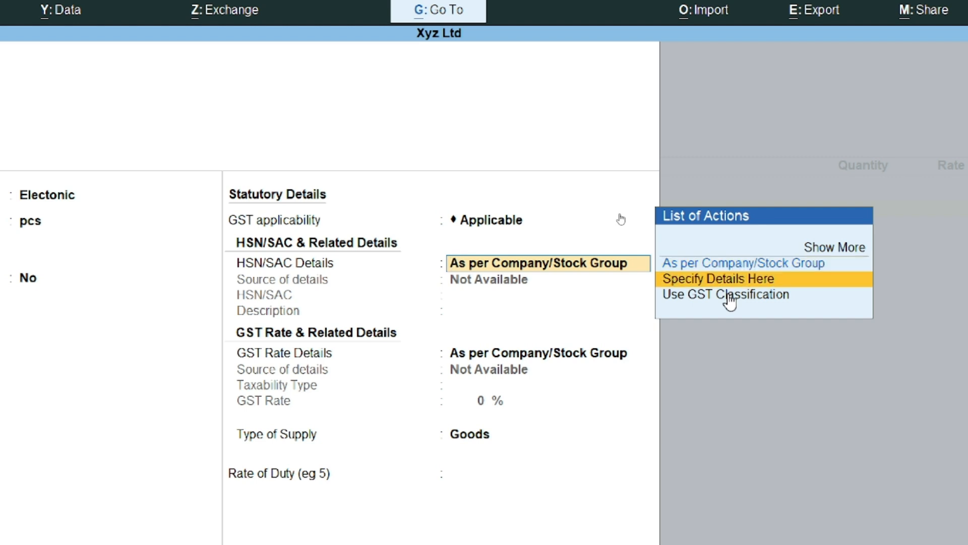
key("Return")
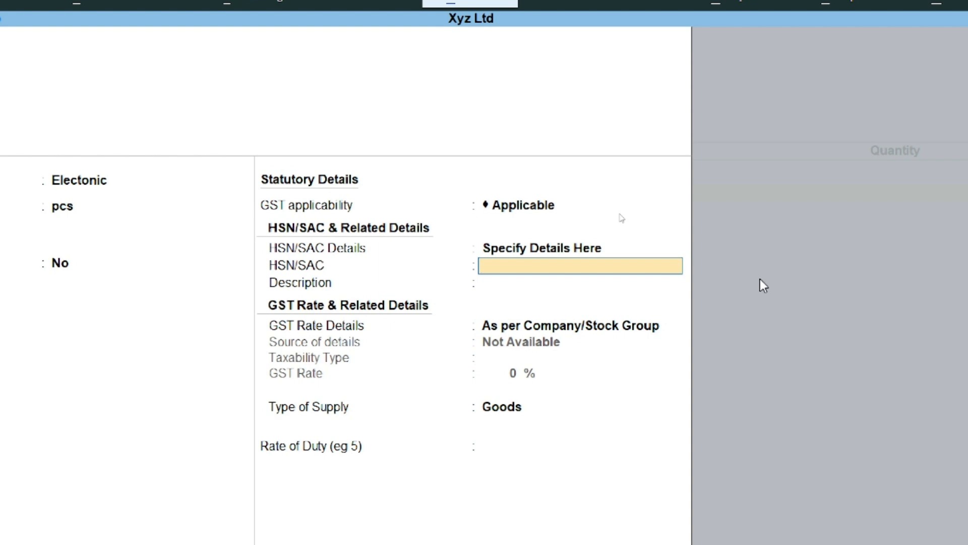
type("9865")
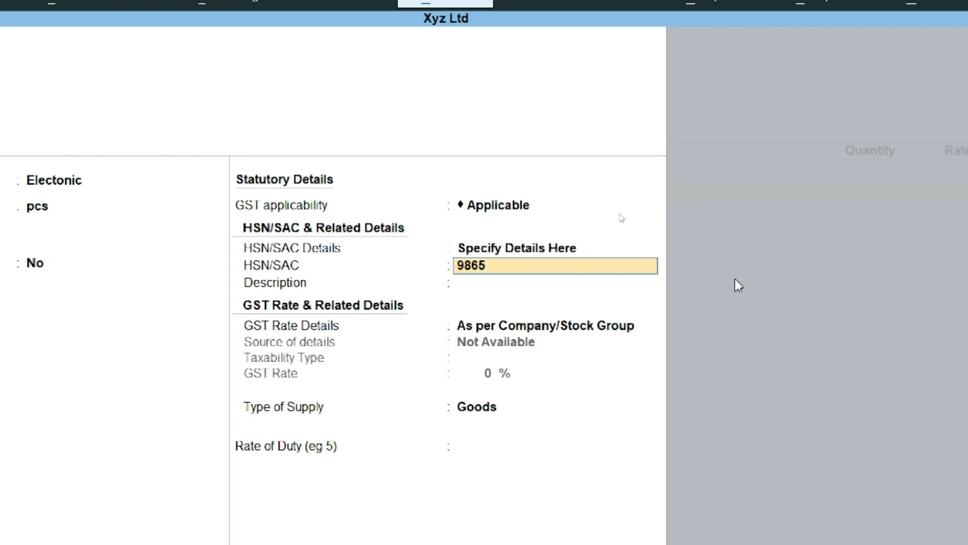
key("Return")
key("Return")
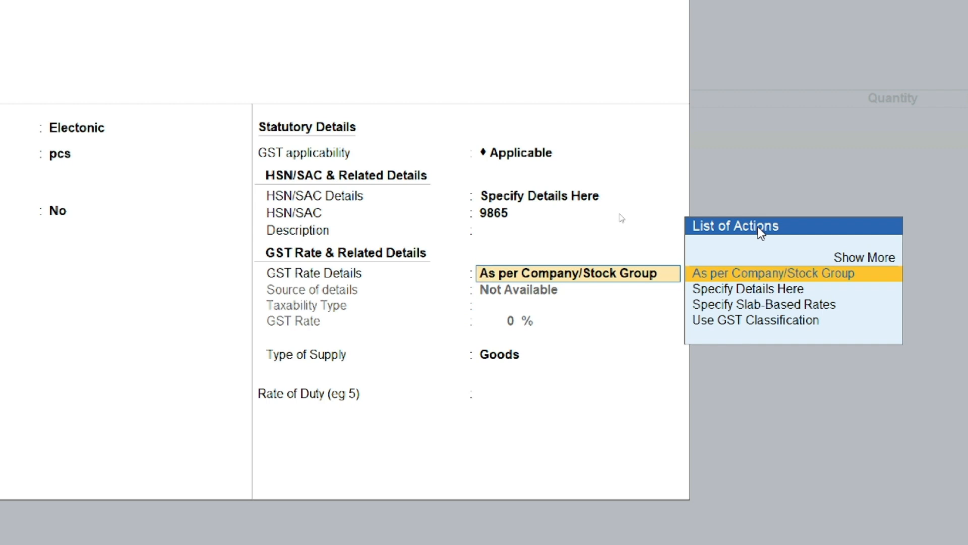
Step: Give Tv a taxable 18% GST rate, save it, and accept it as the voucher item
key("Down")
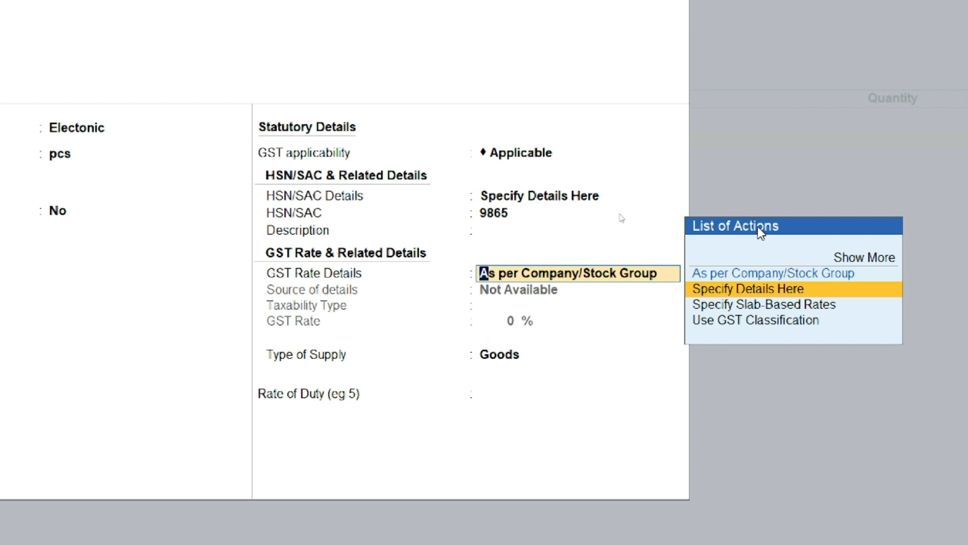
key("Return")
key("Return")
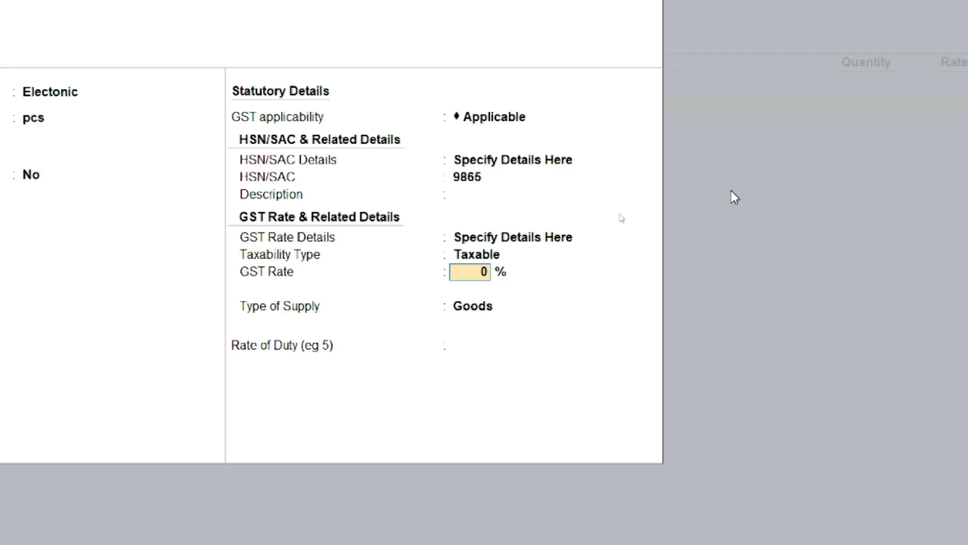
type("18")
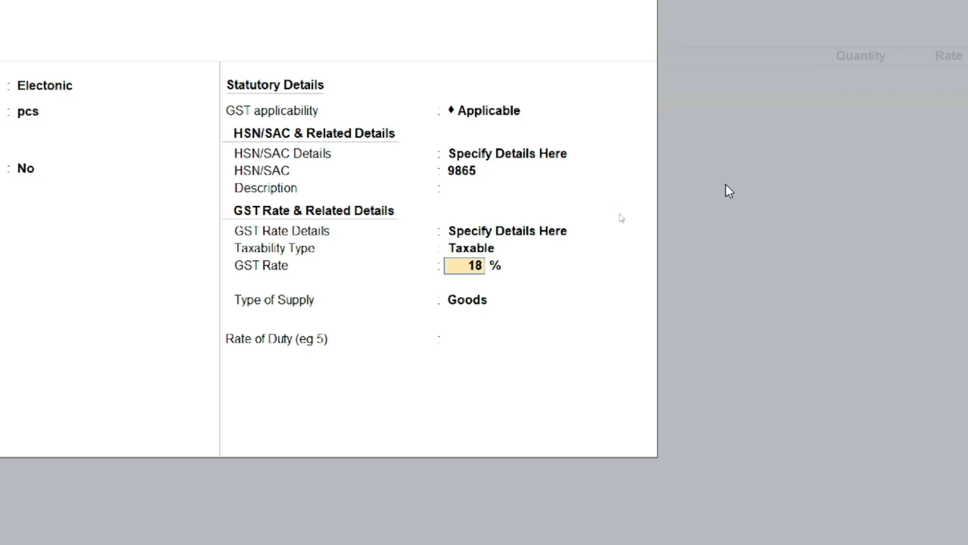
key("Return")
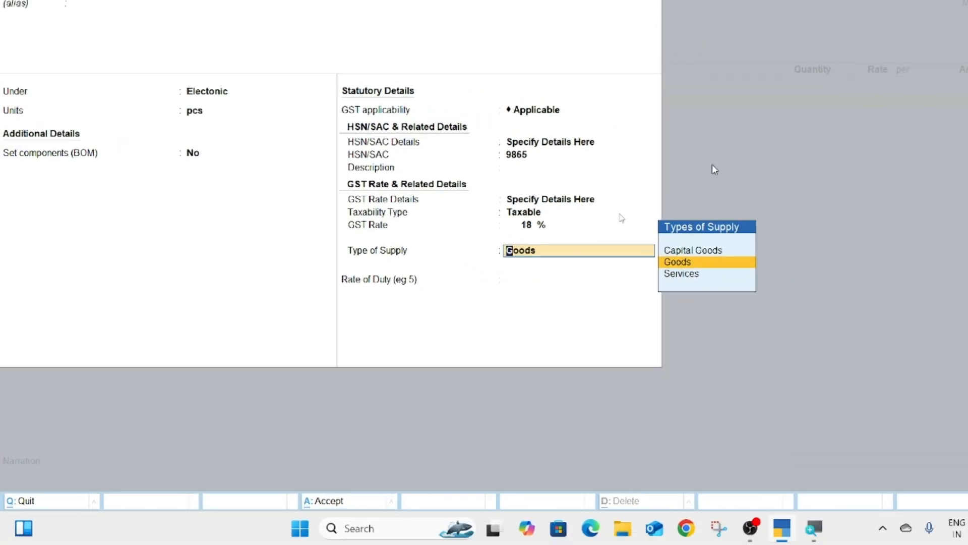
key("ctrl+a")
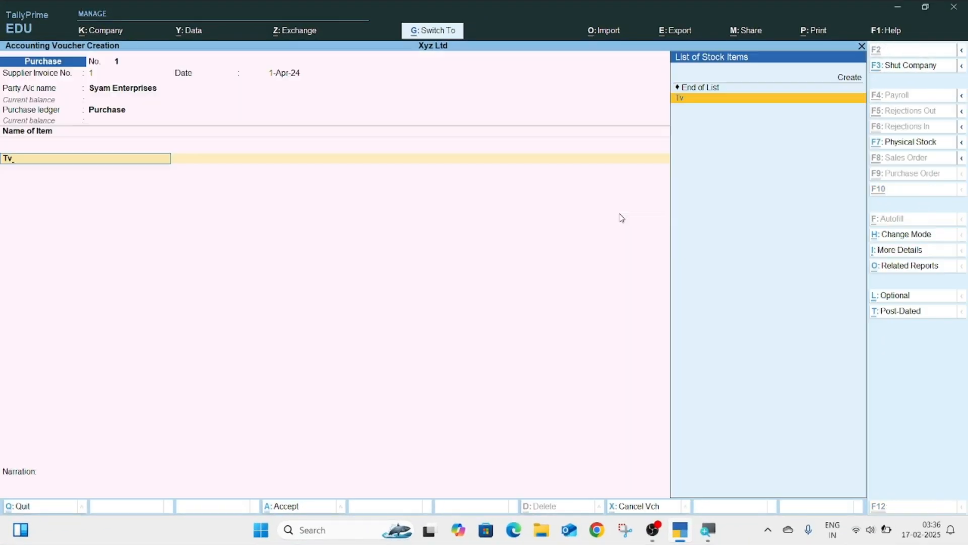
key("Return")
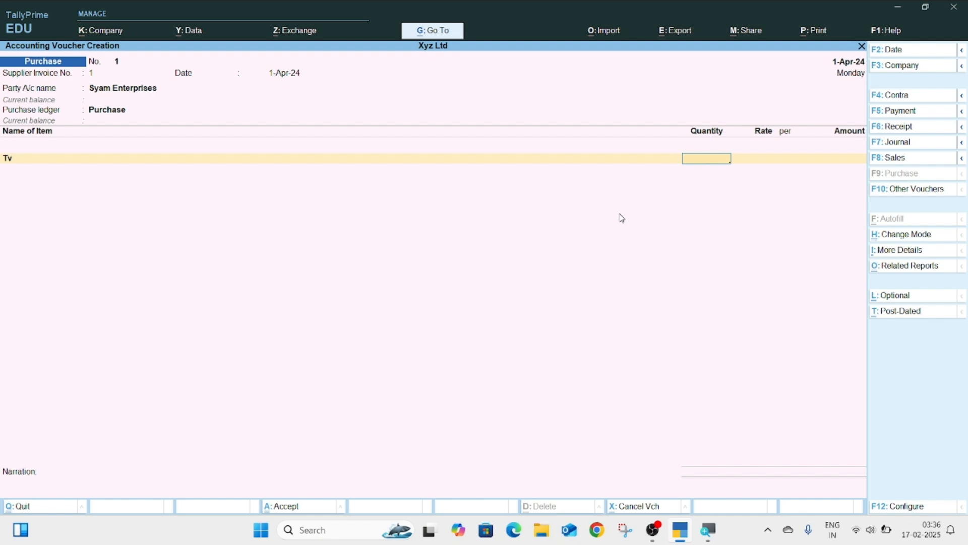
Step: Keep the Purchase ledger and enter 100 pcs of Tv at 15,000, totalling 15,00,000.00
left_click(75, 111)
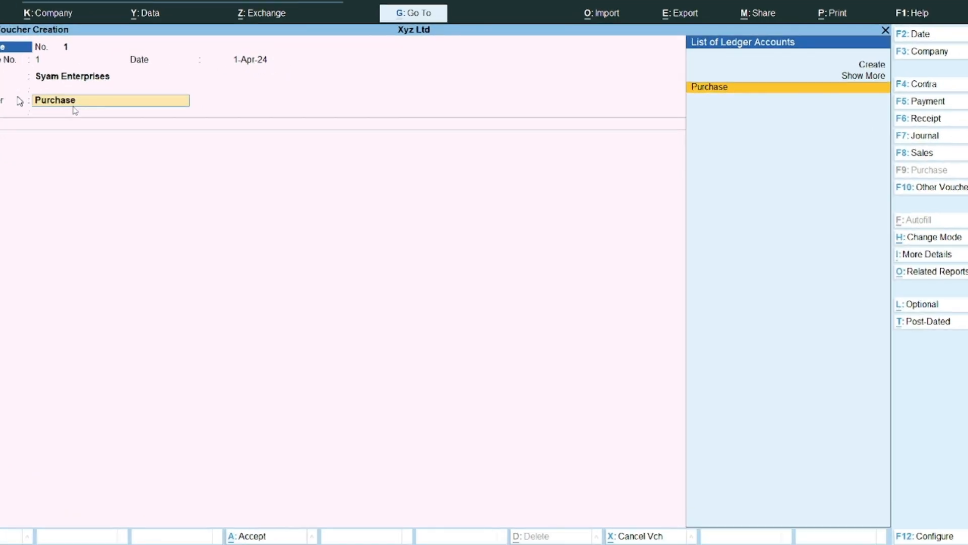
key("Return")
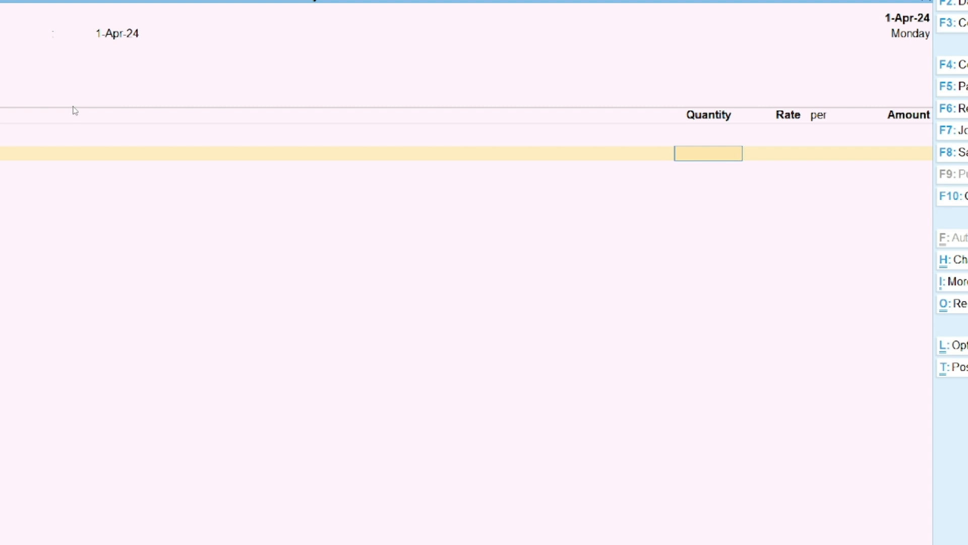
type("100")
key("Return")
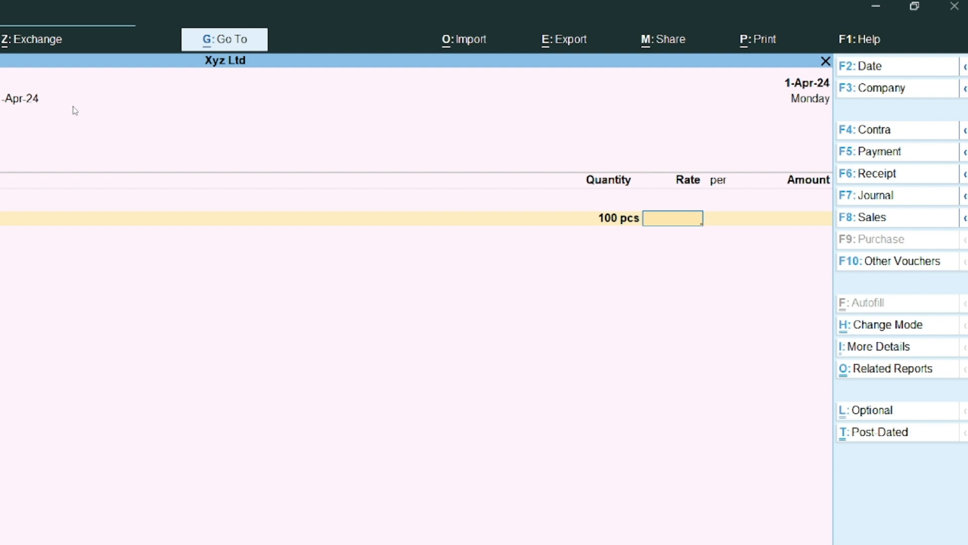
type("15000")
key("Return")
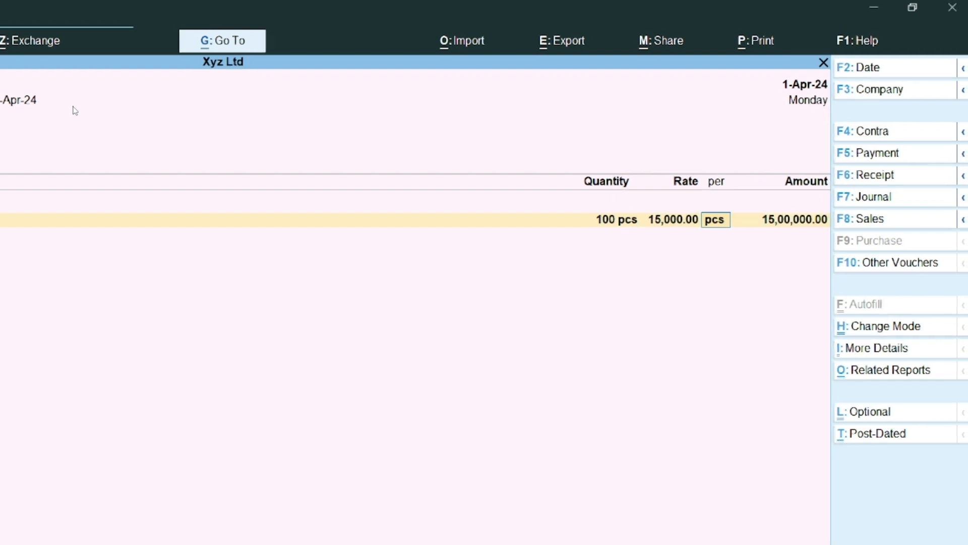
key("Return")
key("Return")
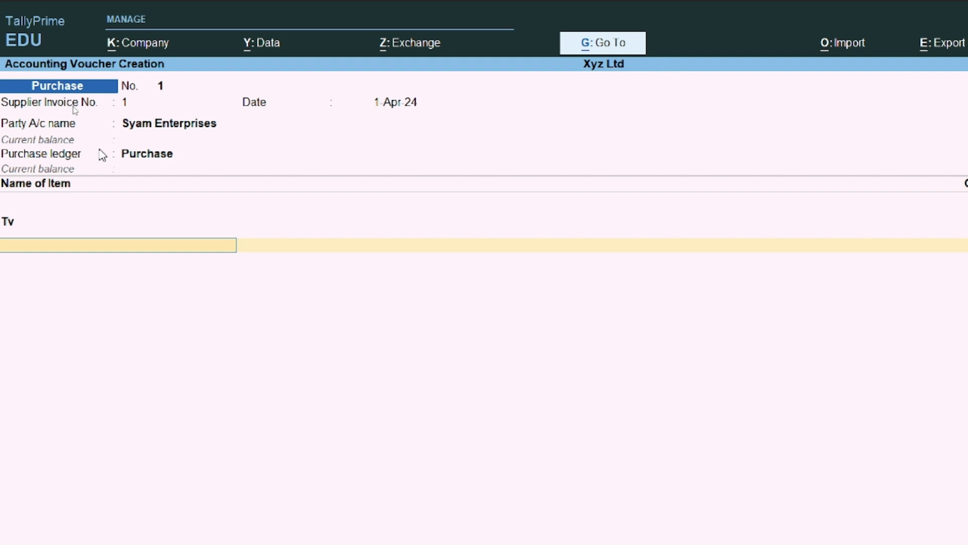
key("alt+c")
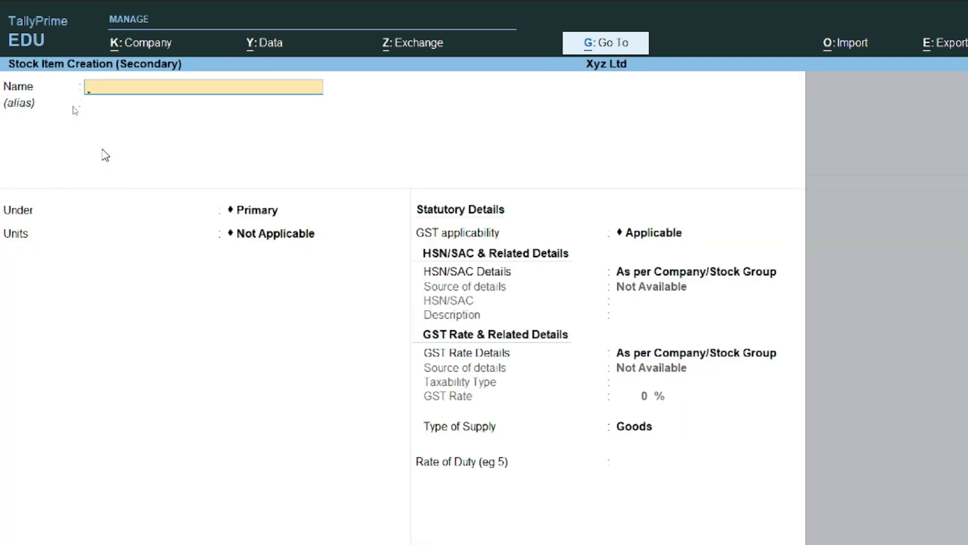
Step: Name the new stock item Ac under Electonic, with unit pcs and GST applicable
type("Ac")
key("Return")
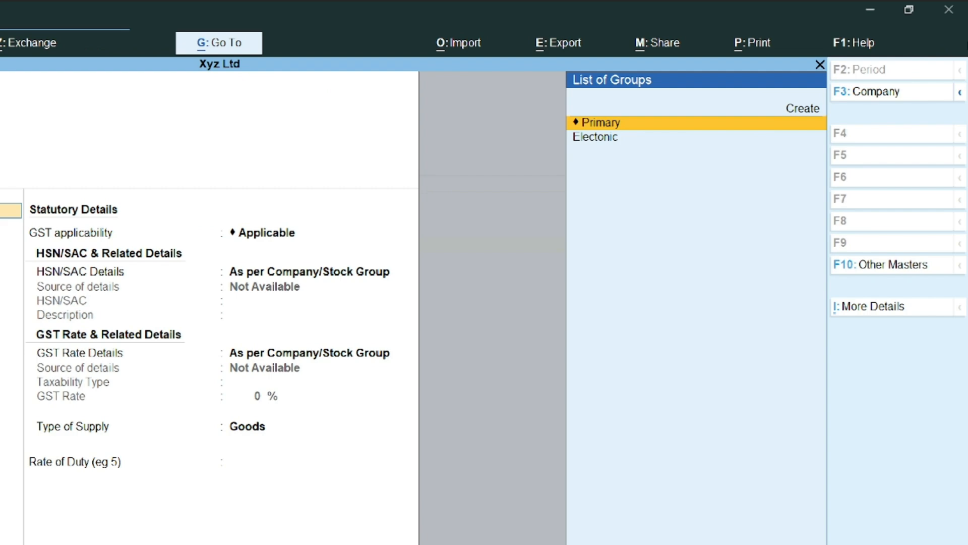
key("Down")
key("Return")
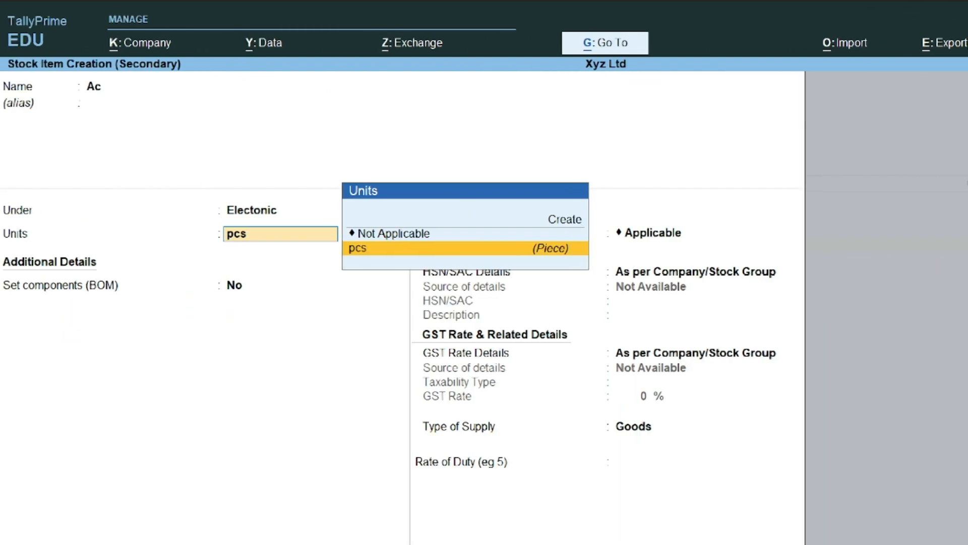
key("Return")
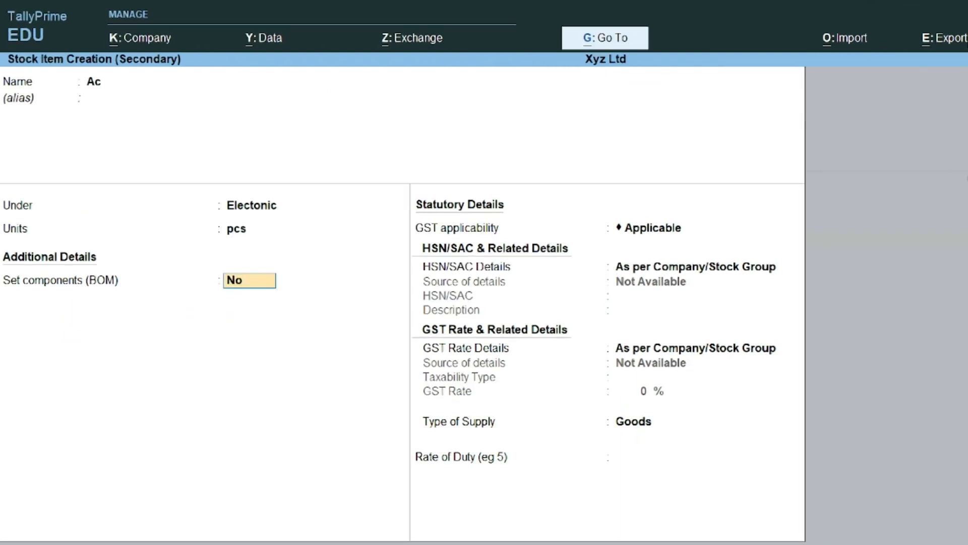
key("Return")
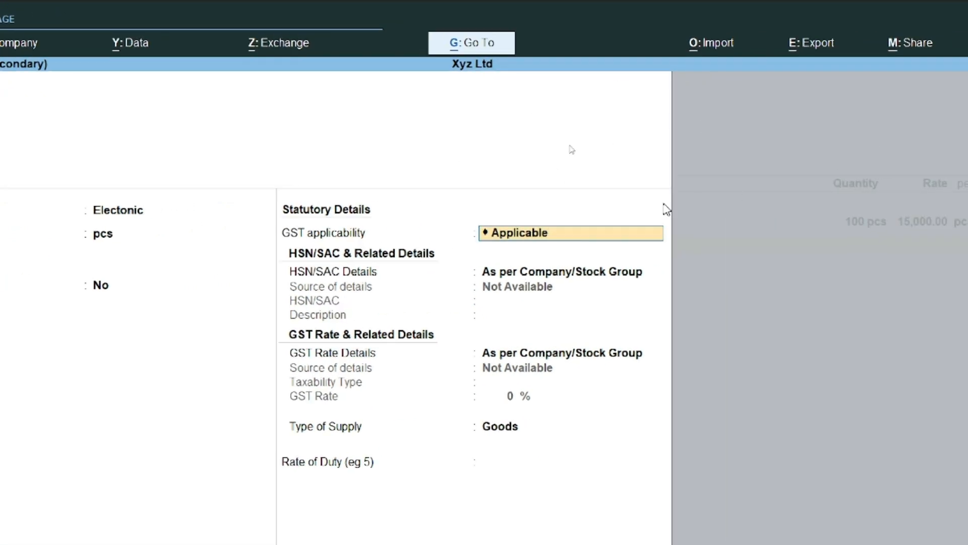
key("Return")
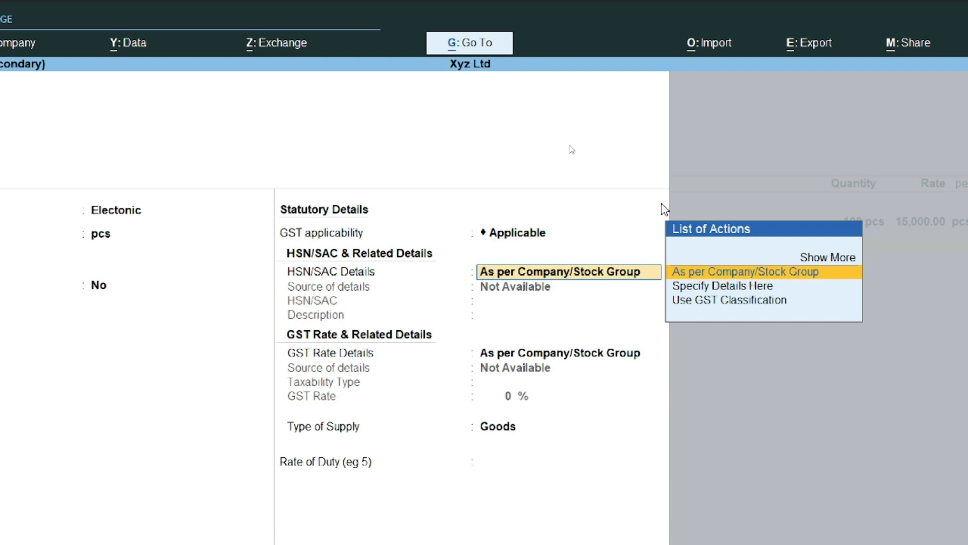
Step: Specify HSN/SAC details on Ac with code 6542 and no description
key("Down")
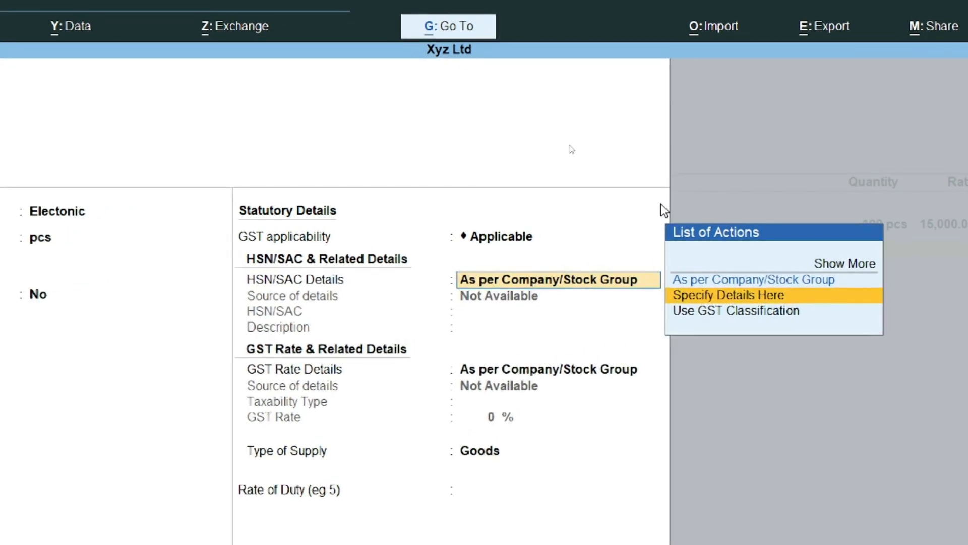
key("Return")
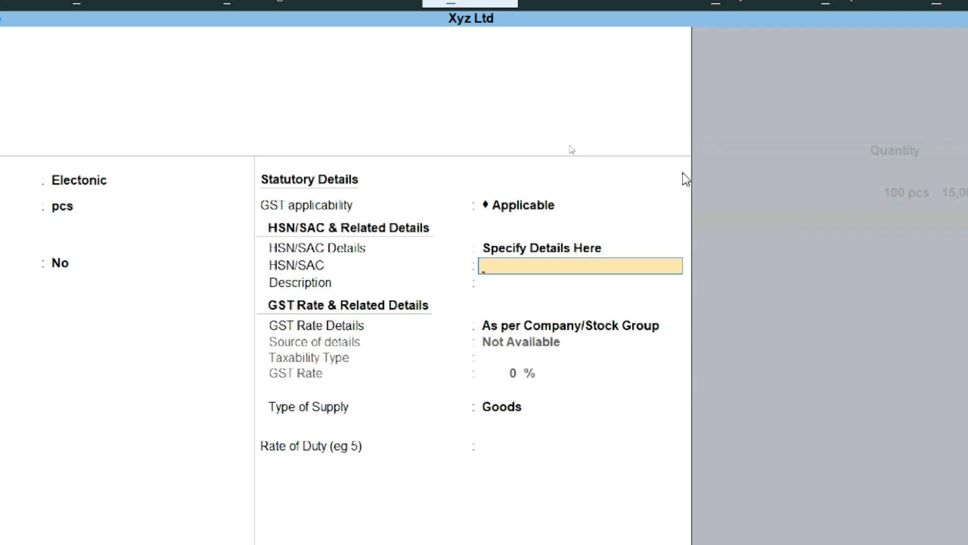
type("6542")
key("Return")
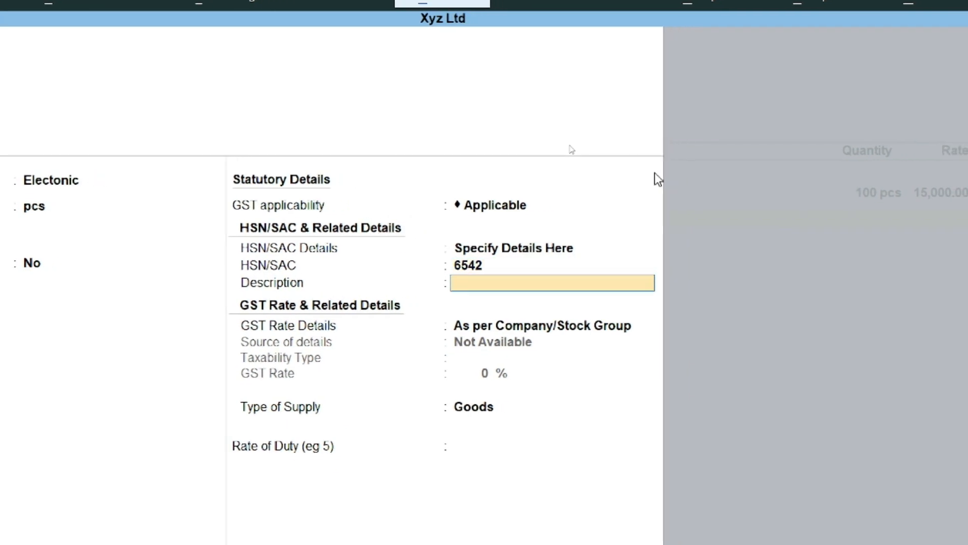
key("Return")
Step: Set Ac's GST rate to Taxable 28% with supply type Goods, and save it
key("Down")
key("Return")
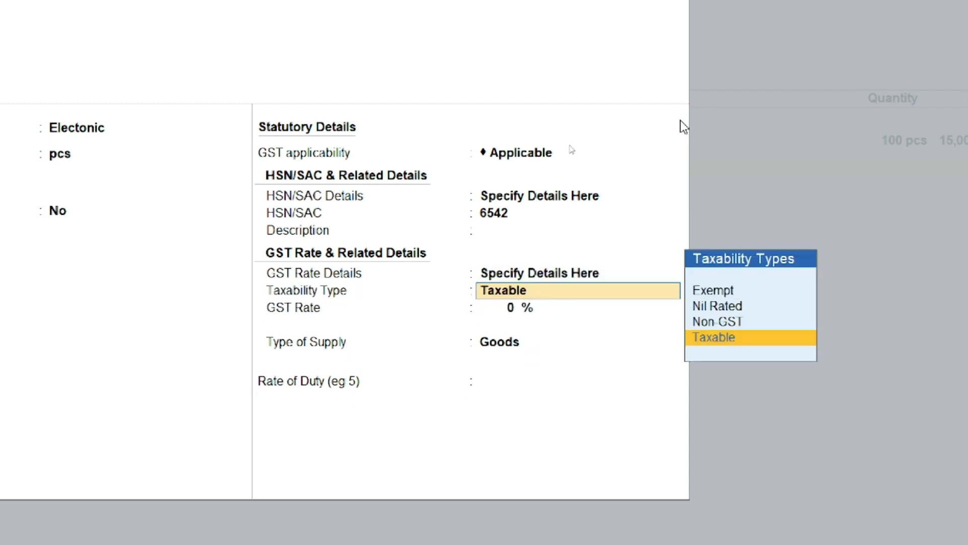
key("Return")
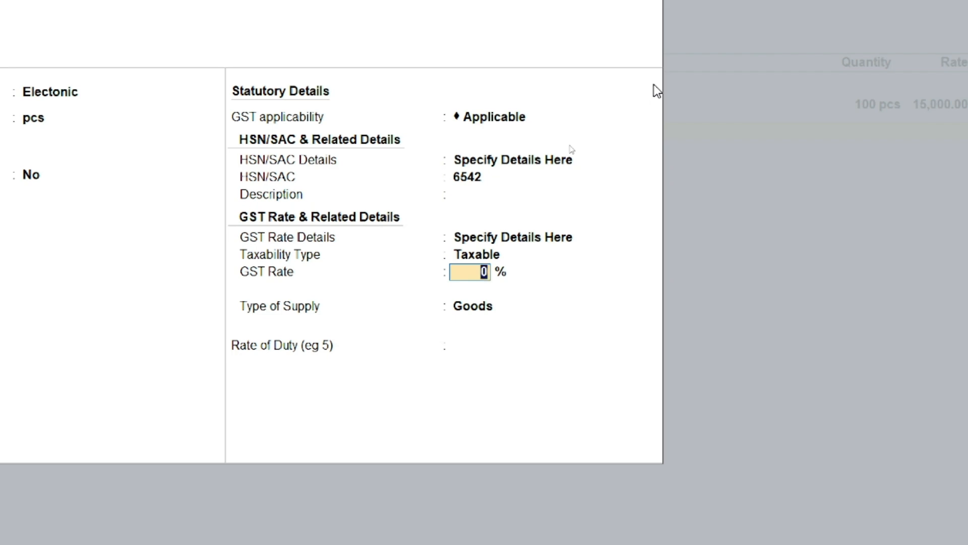
type("28")
key("Return")
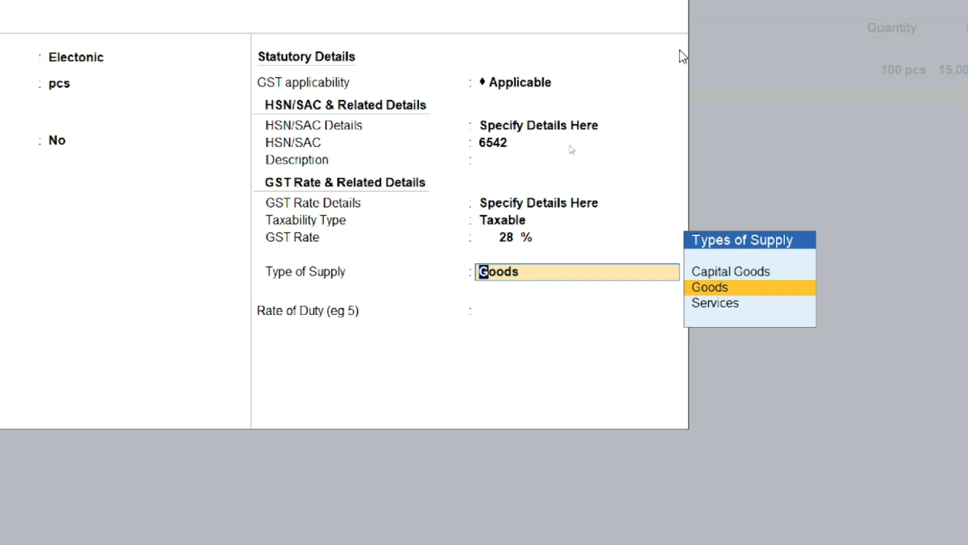
key("Return")
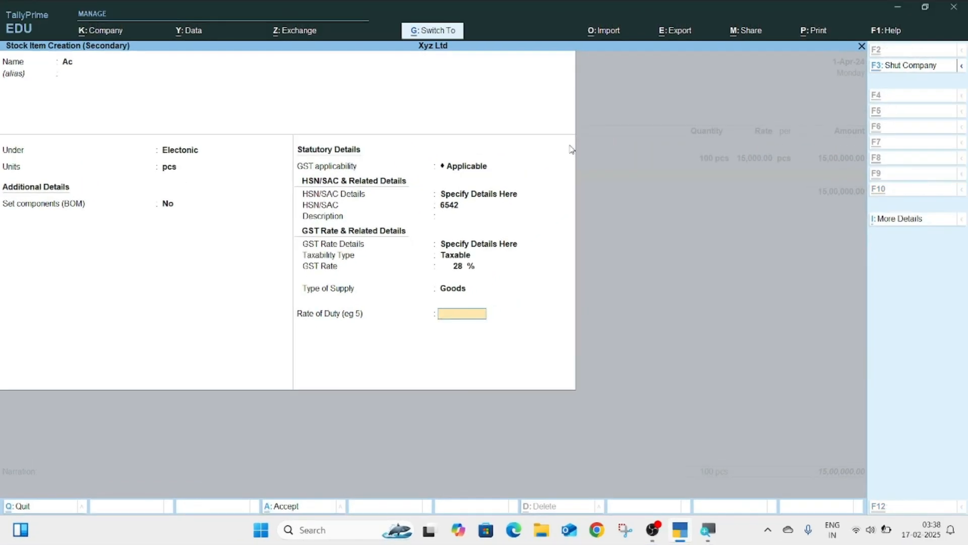
key("Return")
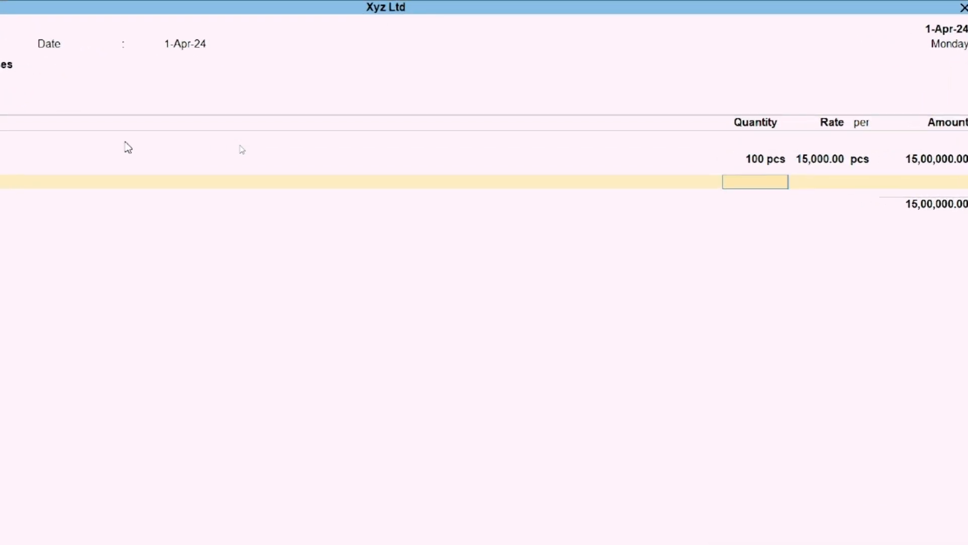
Step: Enter 200 pcs of Ac at 35,000, bringing the voucher to 85,00,000, and finish the item lines
type("200")
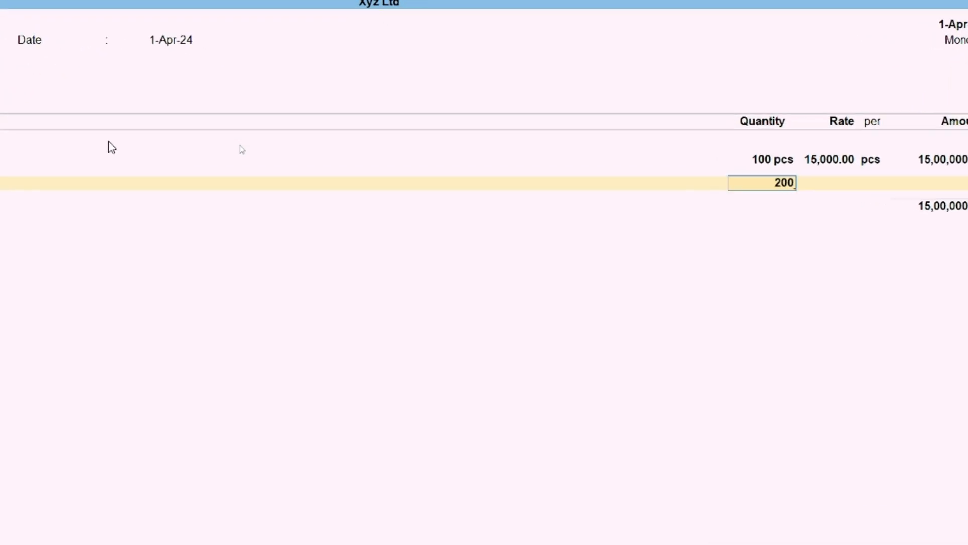
key("Return")
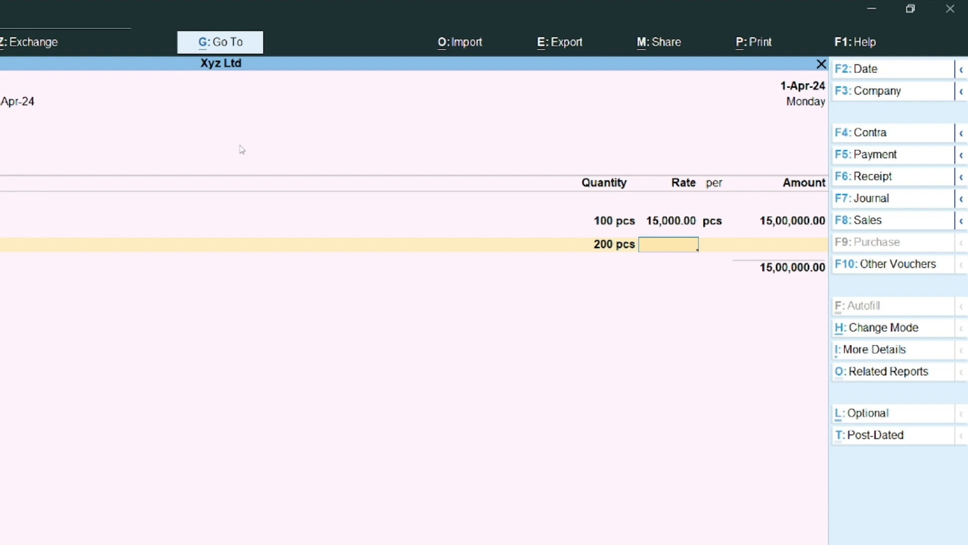
type("35000")
key("Return")
key("Return")
key("Return")
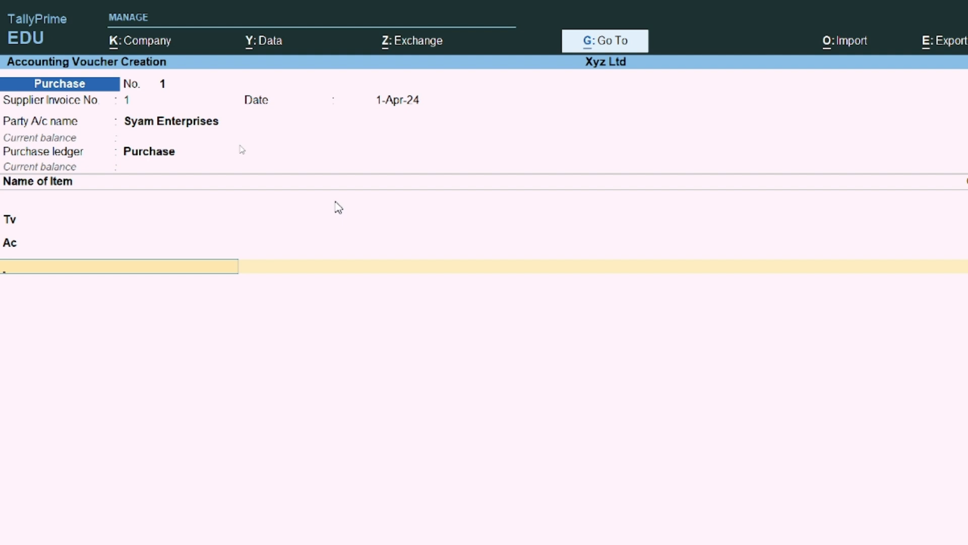
key("ctrl")
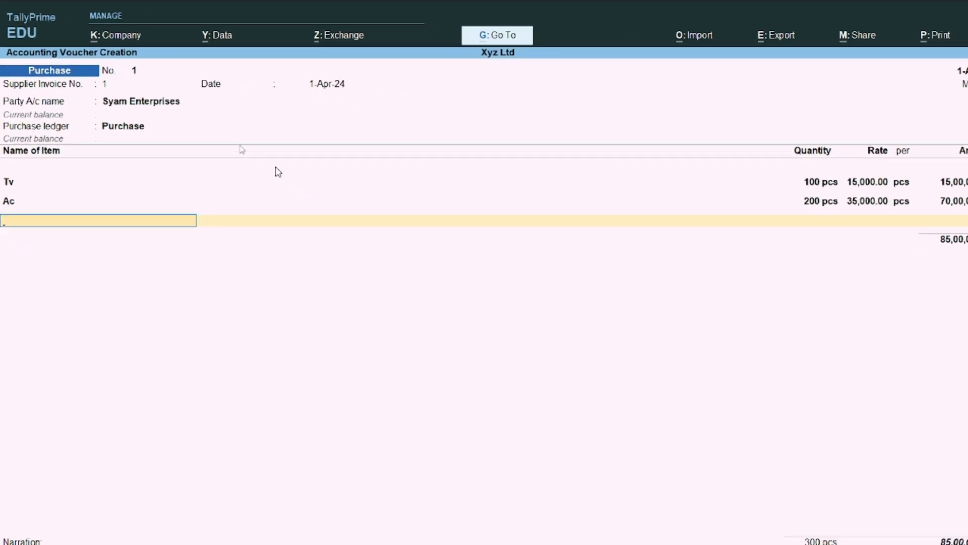
key("Return")
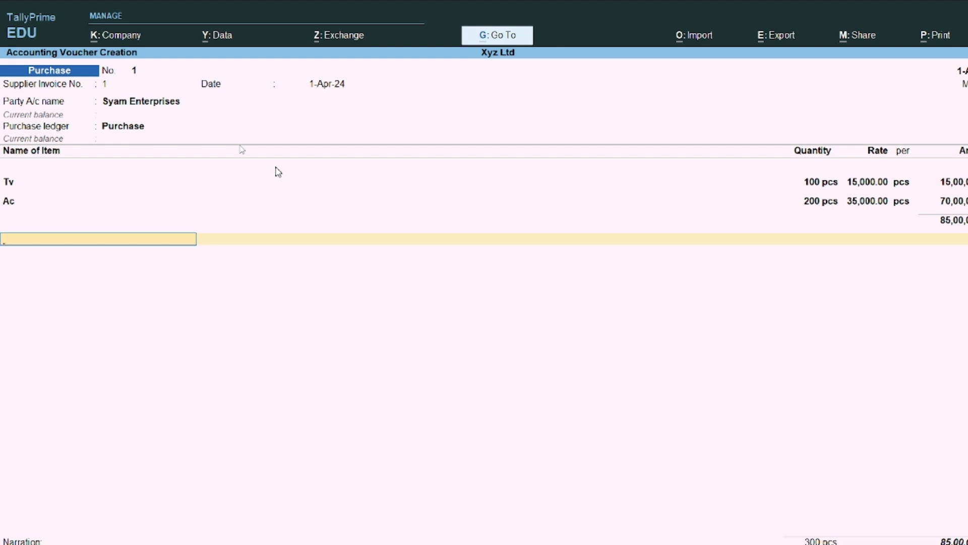
key("alt+c")
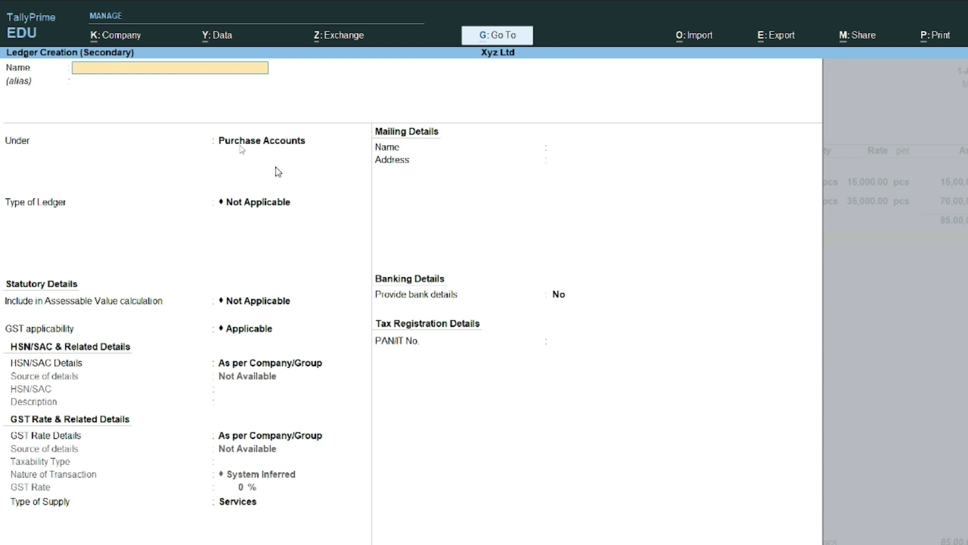
Step: Create the Input Cgst ledger under Duties & Taxes with duty type GST and tax type CGST
type("nput Cgst")
key("Return")
type("Du")
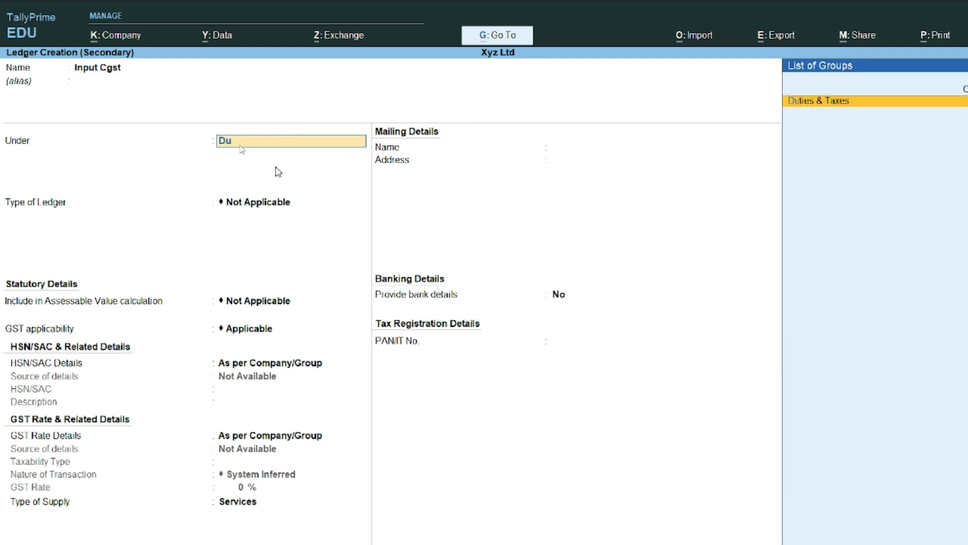
key("Return")
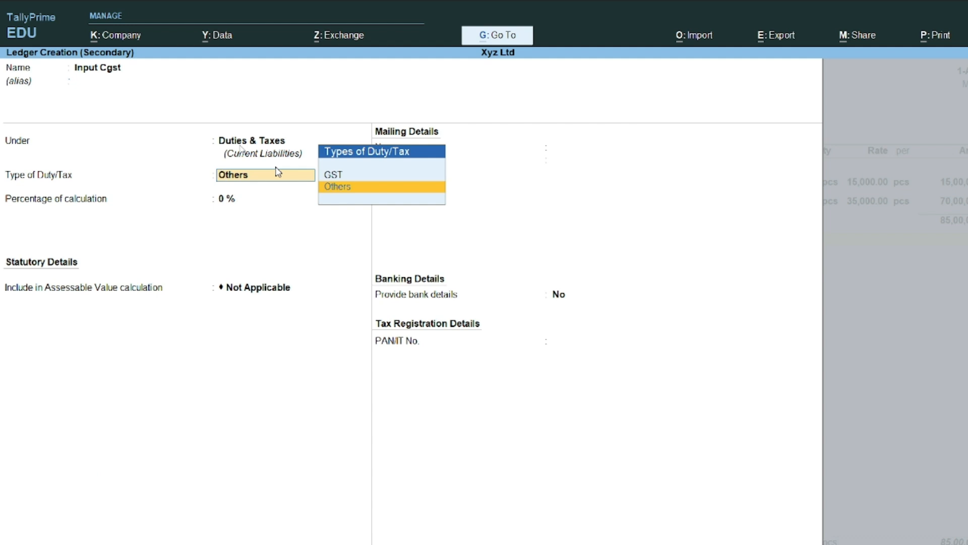
key("Up")
key("Return")
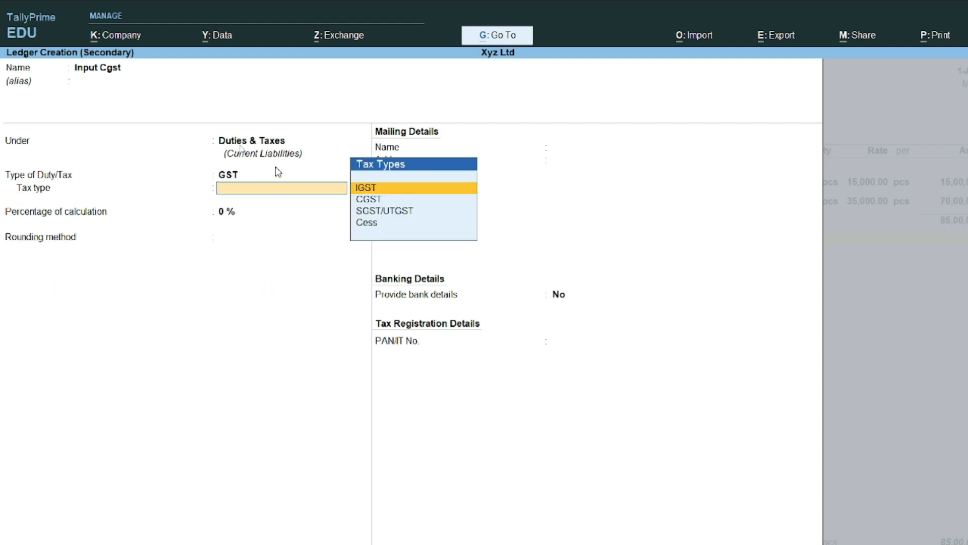
key("Down")
key("Return")
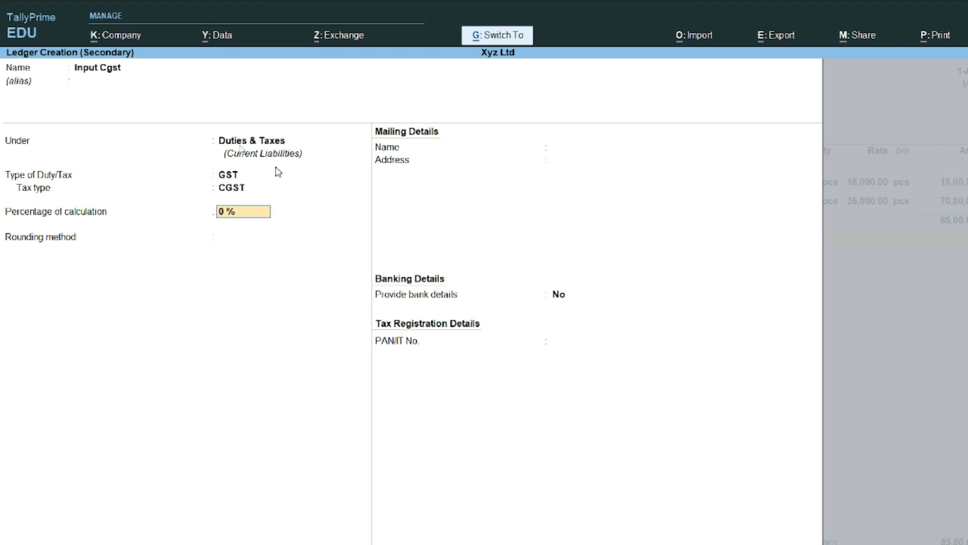
key("ctrl+a")
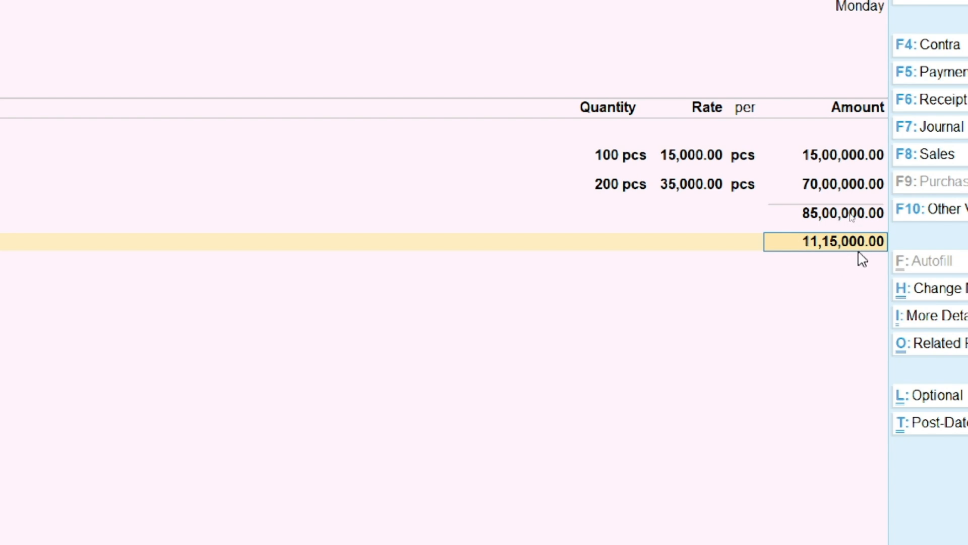
Step: Accept 11,15,000.00 on the Input Cgst line and begin another ledger
key("Return")
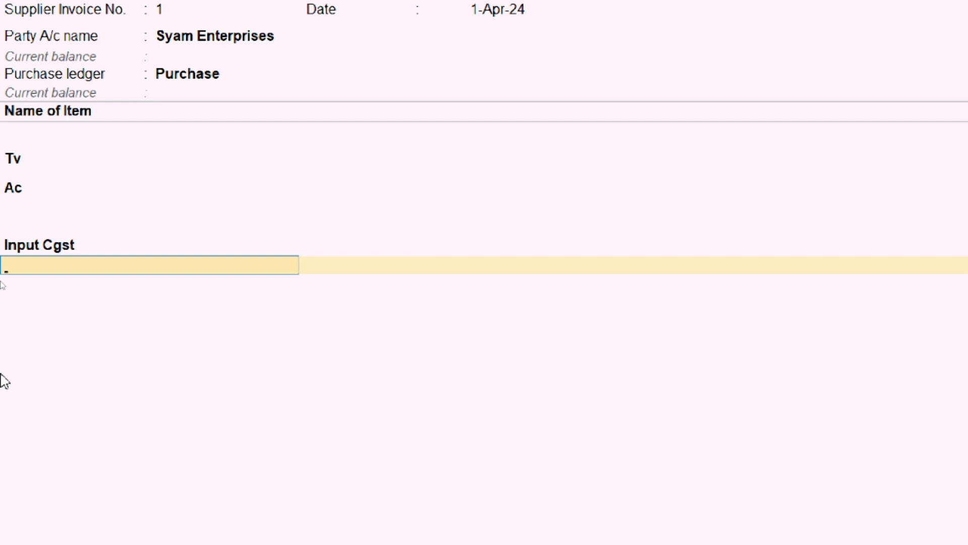
key("alt+c")
Step: Create the Input Sgst ledger under Duties & Taxes with duty type GST and tax type SGST/UTGST
type("In")
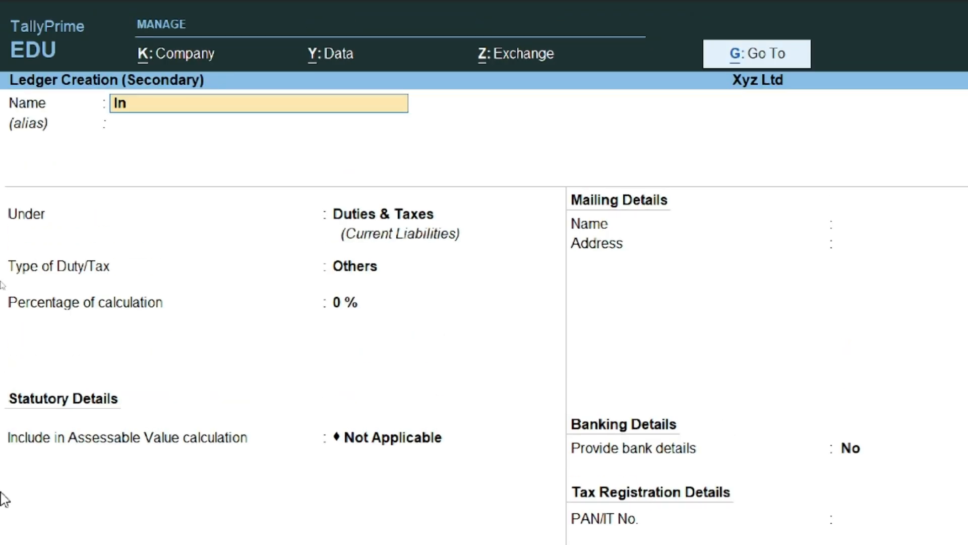
type("put Sgst")
key("Return")
key("Return")
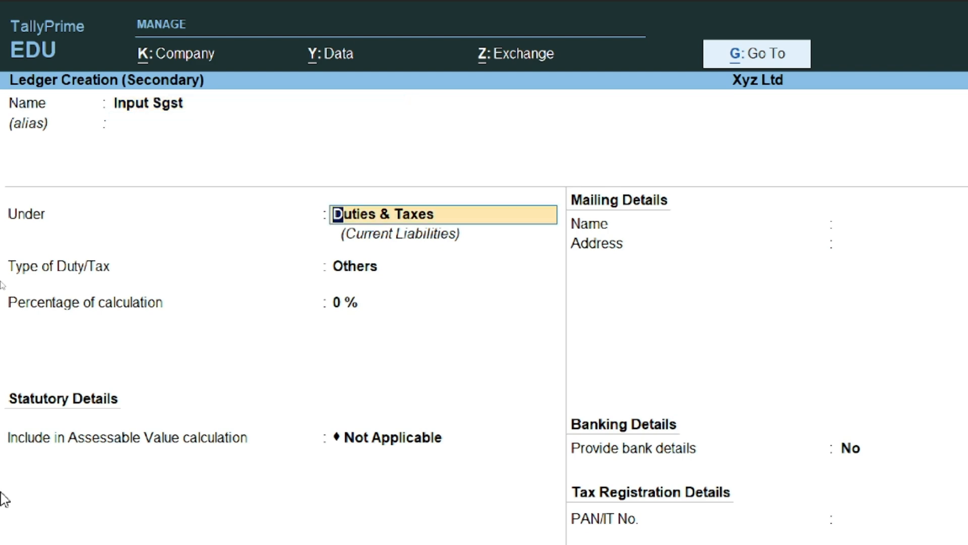
key("Return")
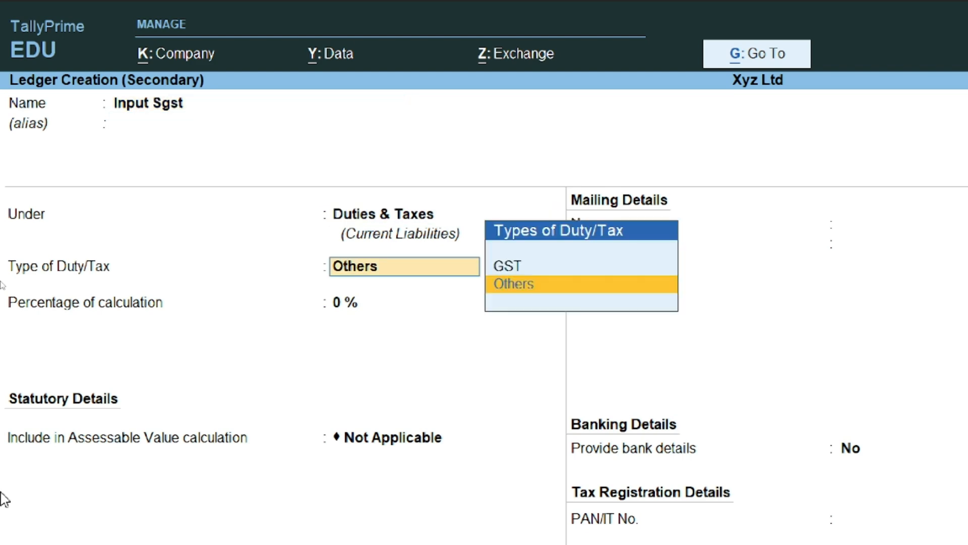
key("Up")
key("Return")
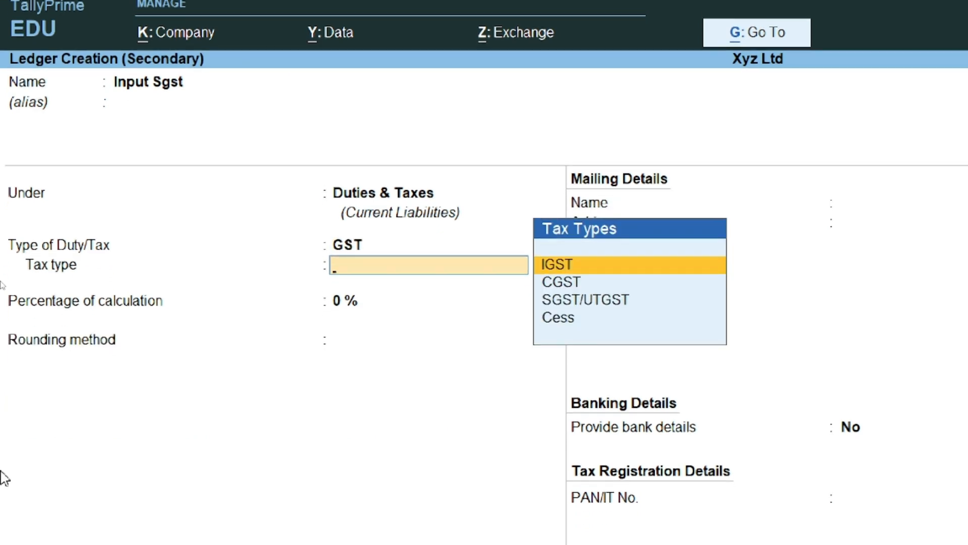
key("Down")
key("Down")
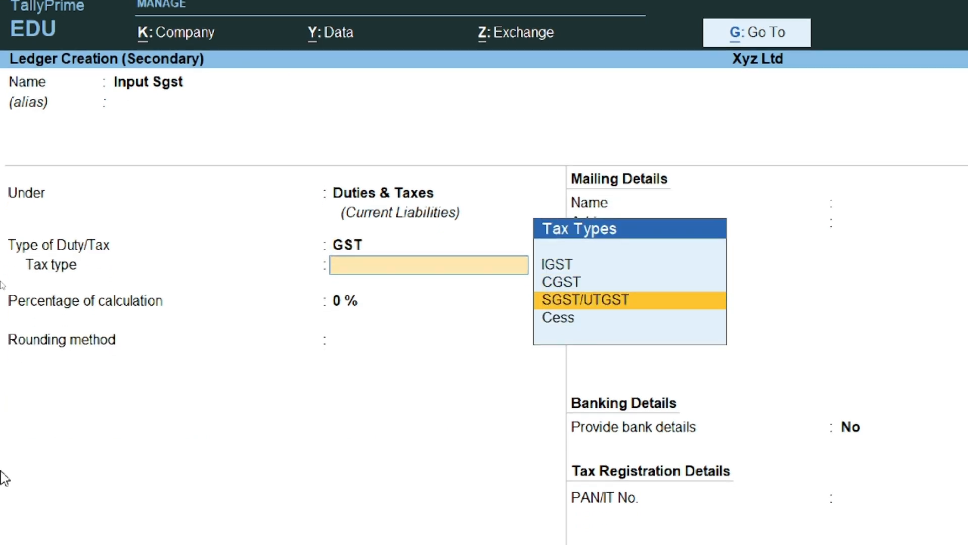
key("Return")
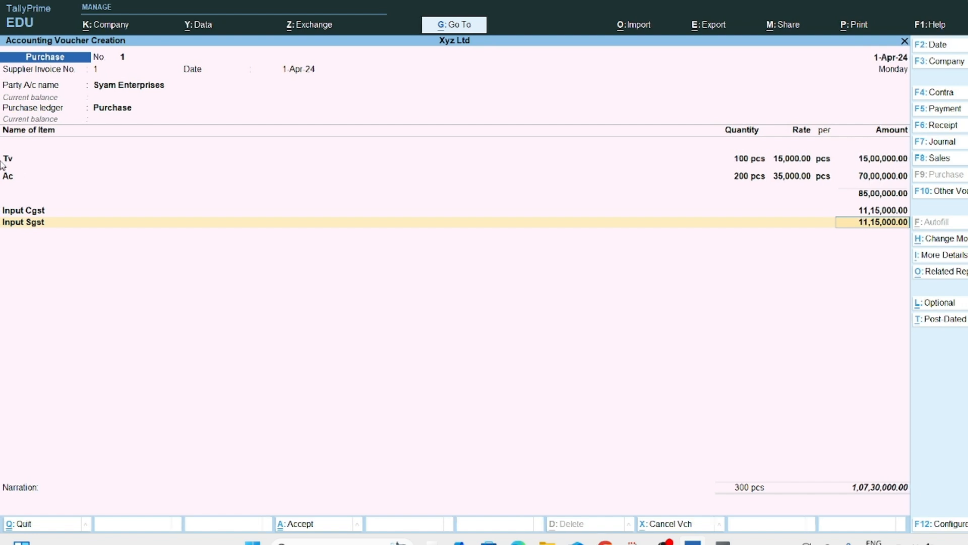
Step: Discard the unfinished purchase voucher and open a new Sales voucher No. 1
key("ctrl")
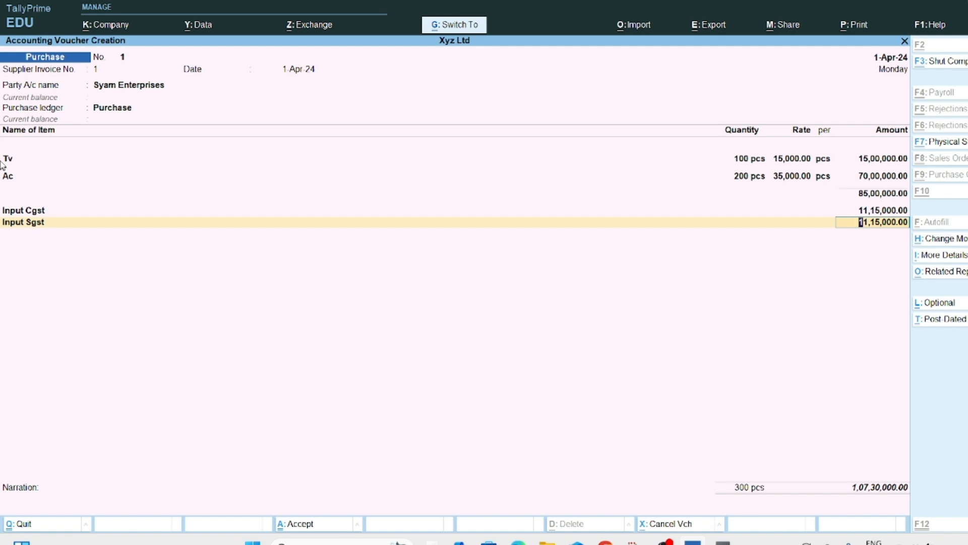
key("ctrl+a")
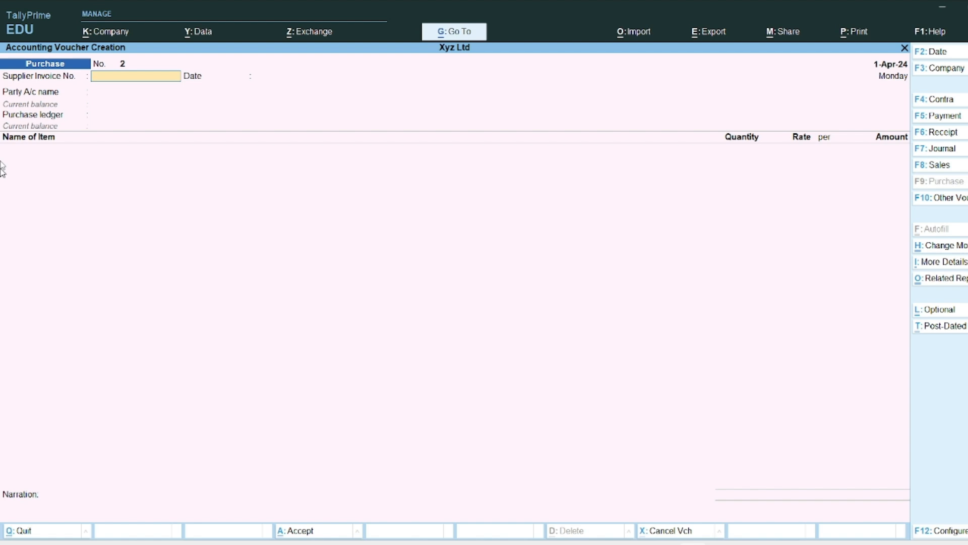
key("Escape")
key("Return")
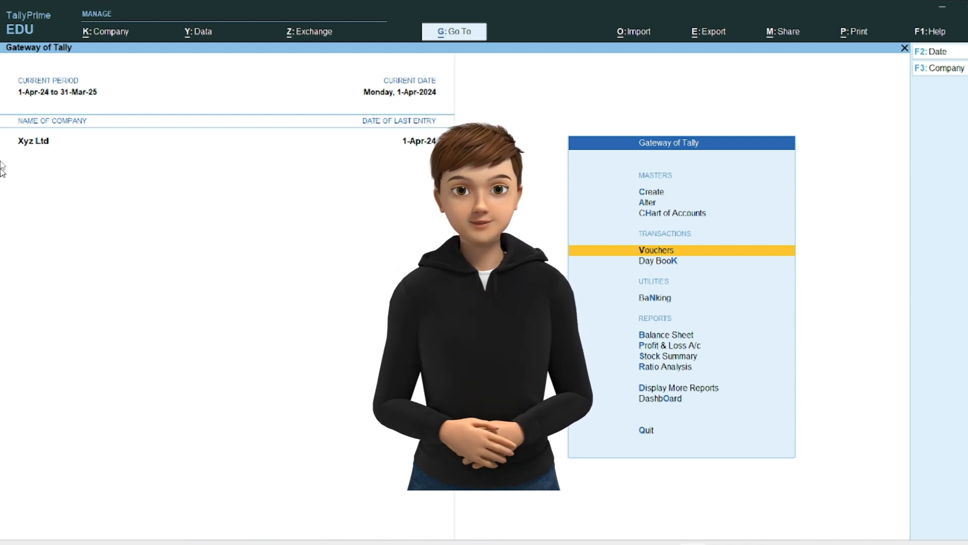
key("Return")
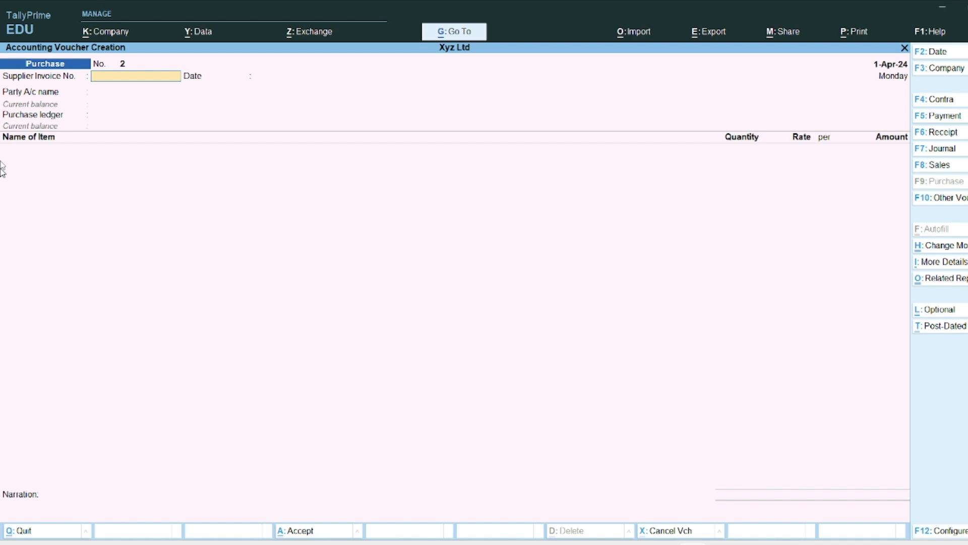
key("F8")
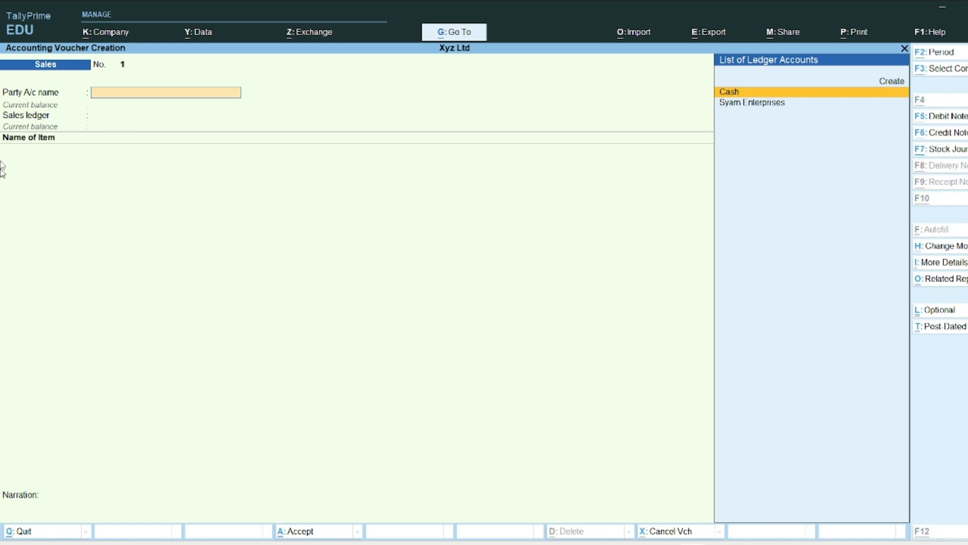
Step: Create a party ledger named Ram Brothers under Sundry Debtors
key("alt+c")
type("Ra")
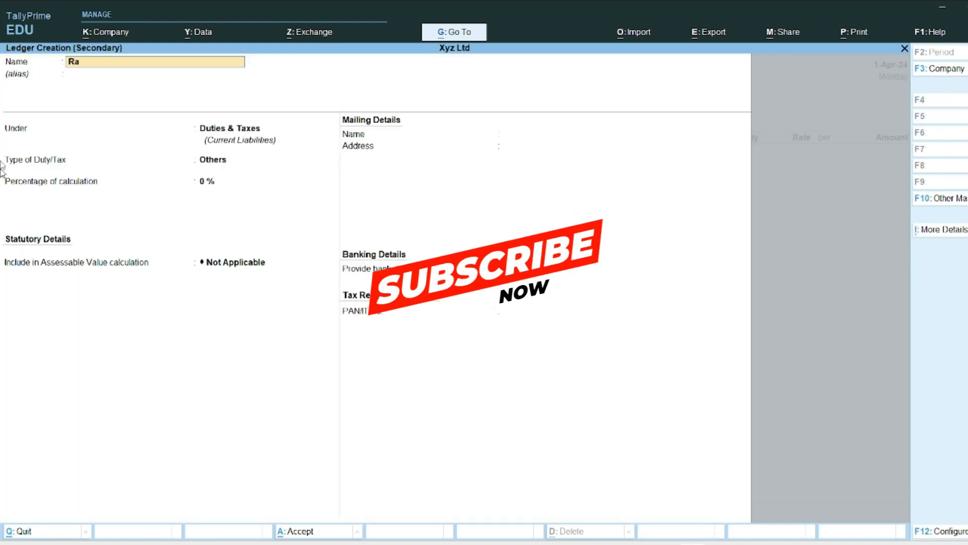
type("m Brothers")
key("Return")
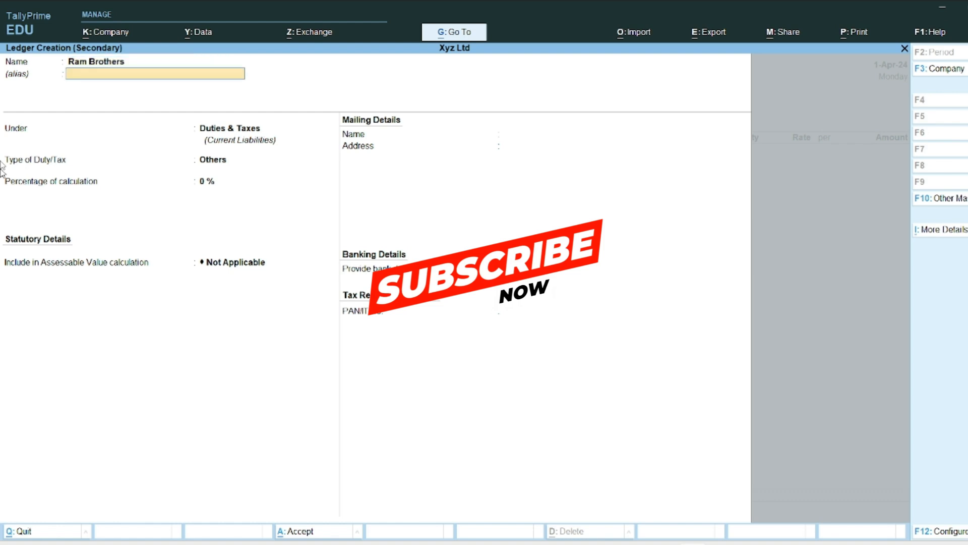
key("Return")
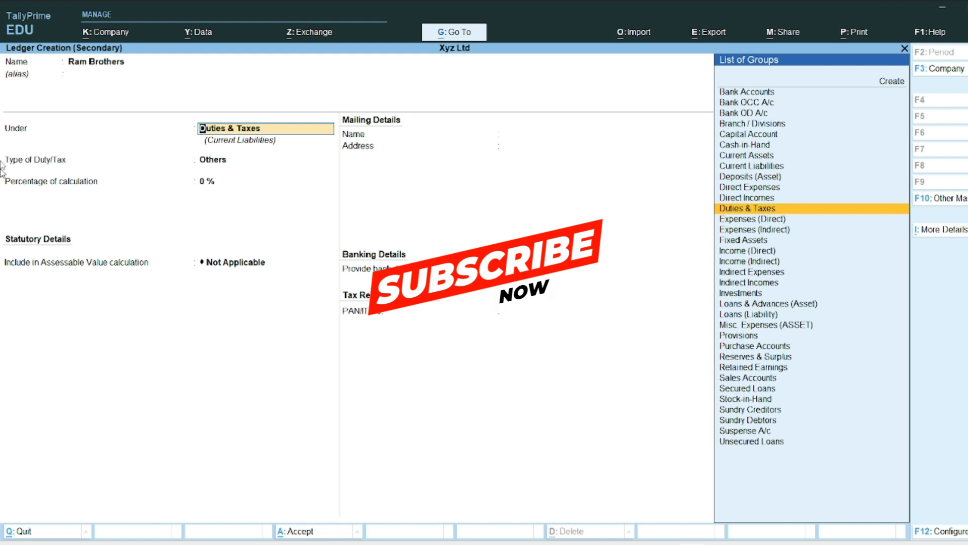
type("Deb")
key("Return")
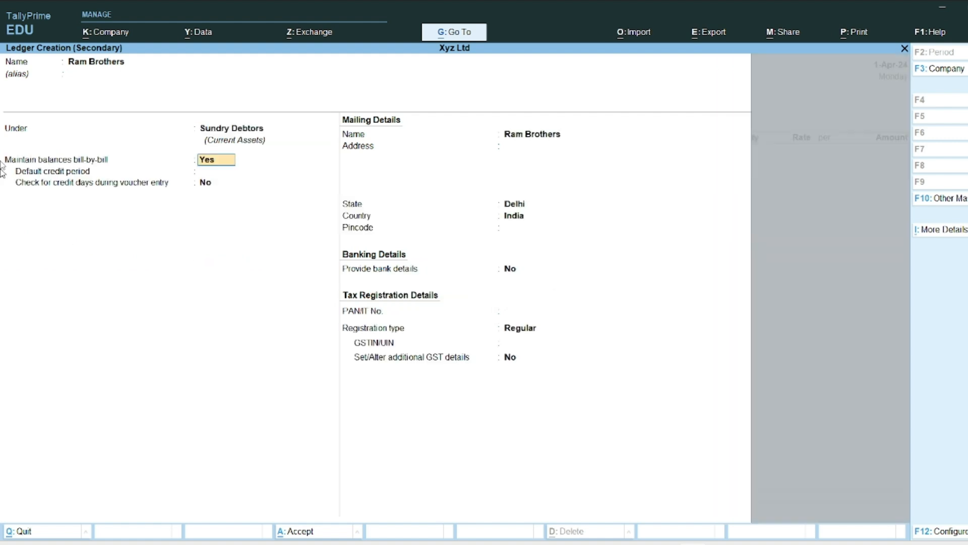
key("Return")
key("Return")
key("Return")
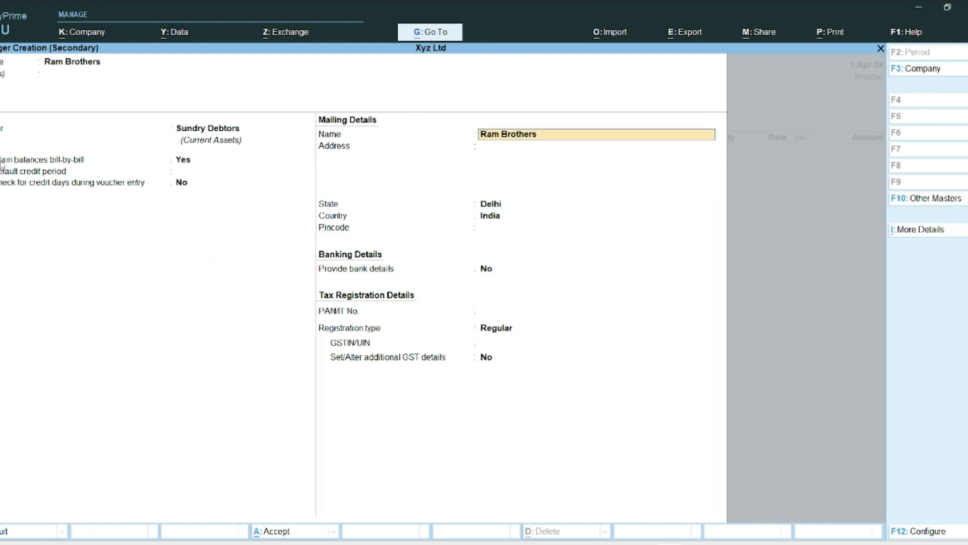
key("Return")
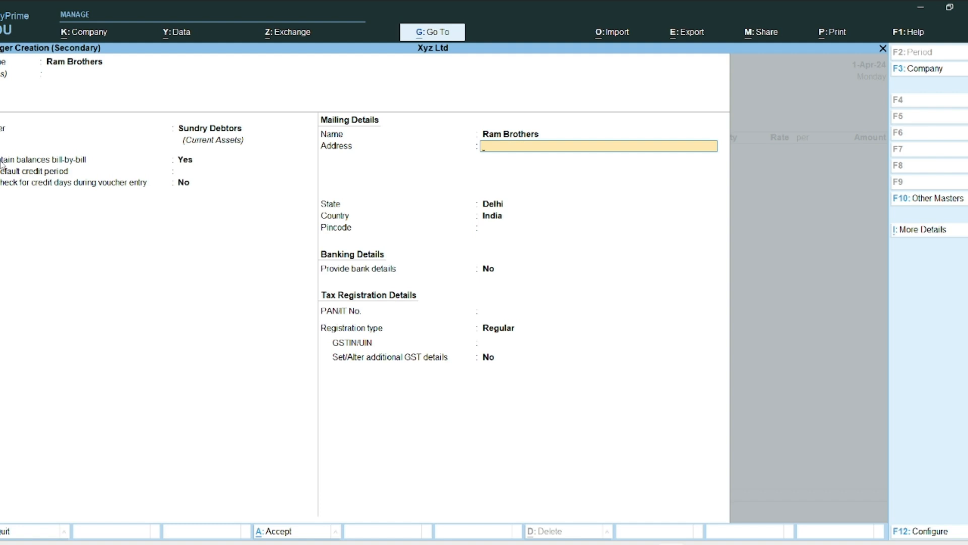
Step: Enter Ram Brothers' mailing address, state Uttar Pradesh, and pincode
type("Nag;")
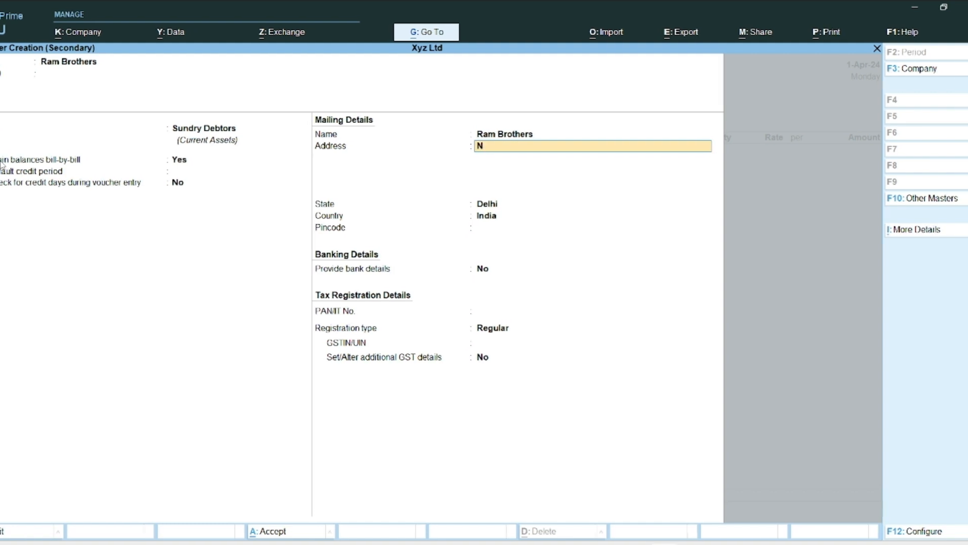
type("Oi")
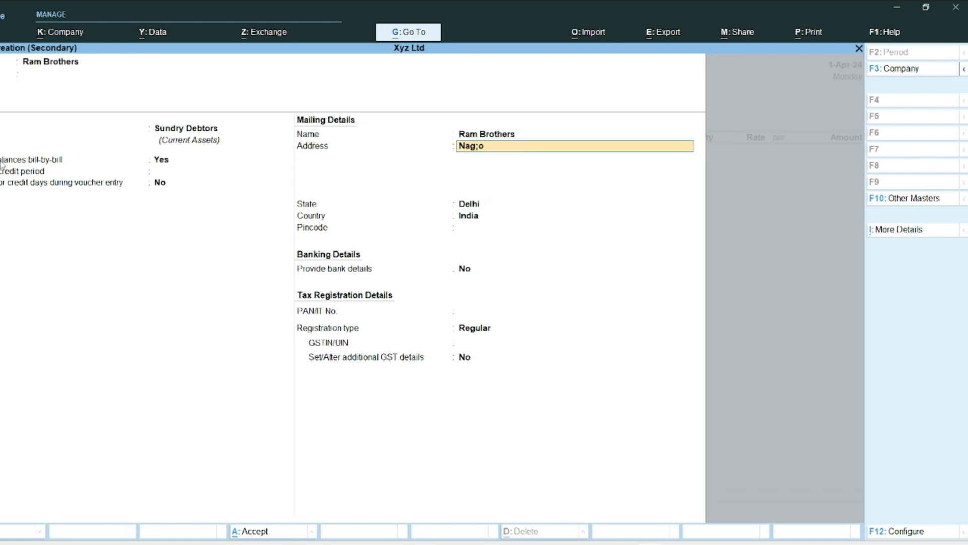
key("Return")
key("Return")
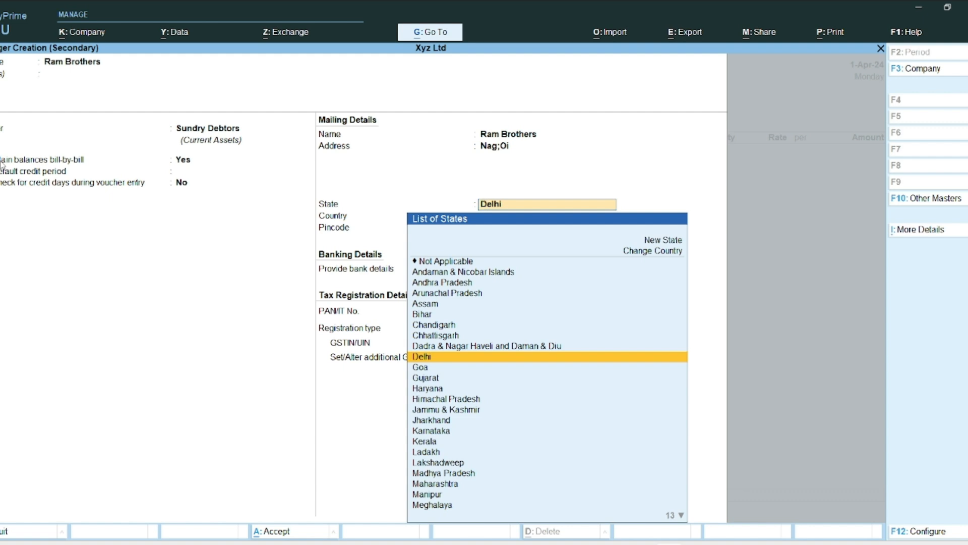
type("U")
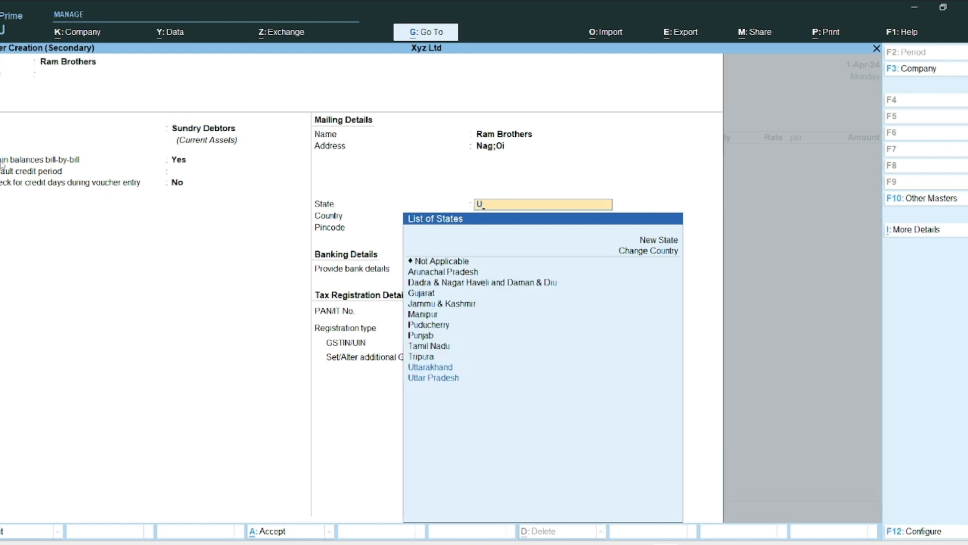
type("t")
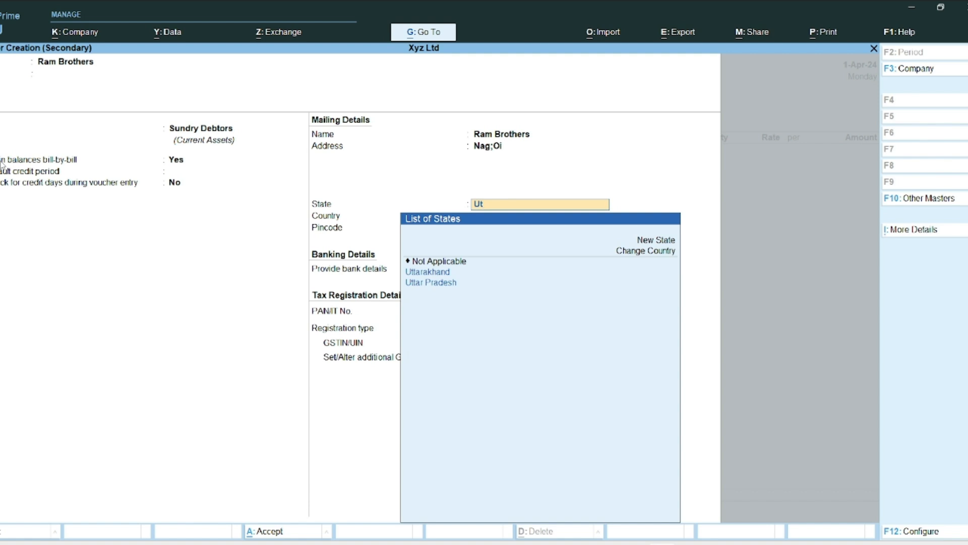
key("Down")
key("Return")
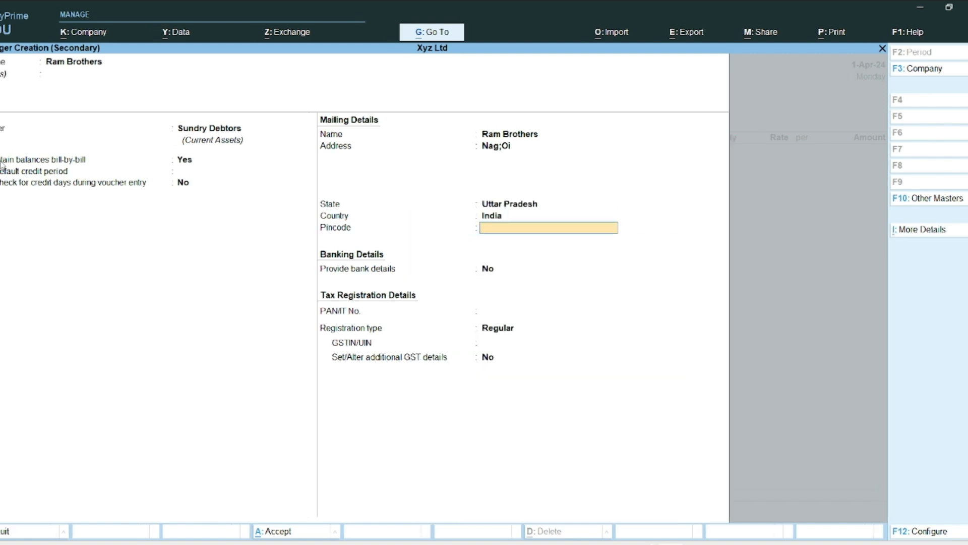
type("110086")
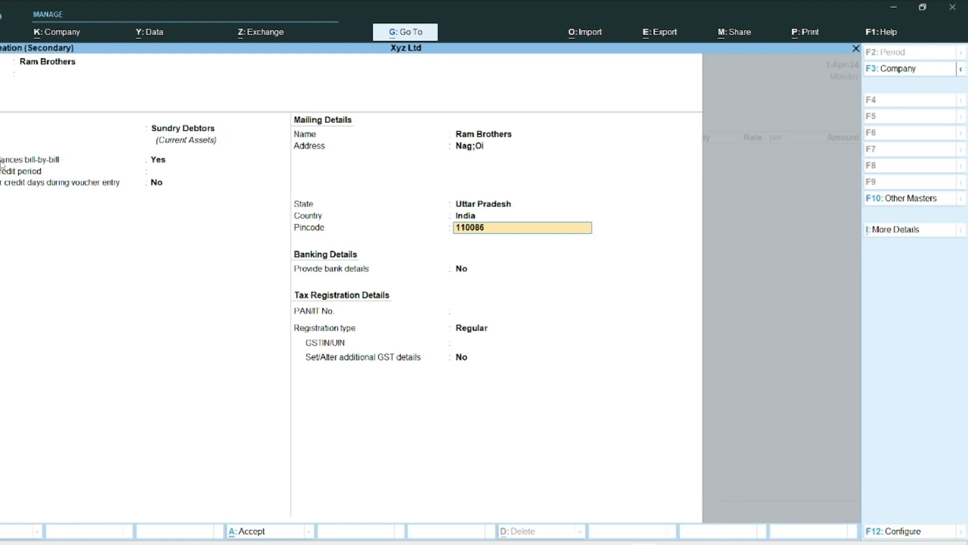
key("Return")
key("Return")
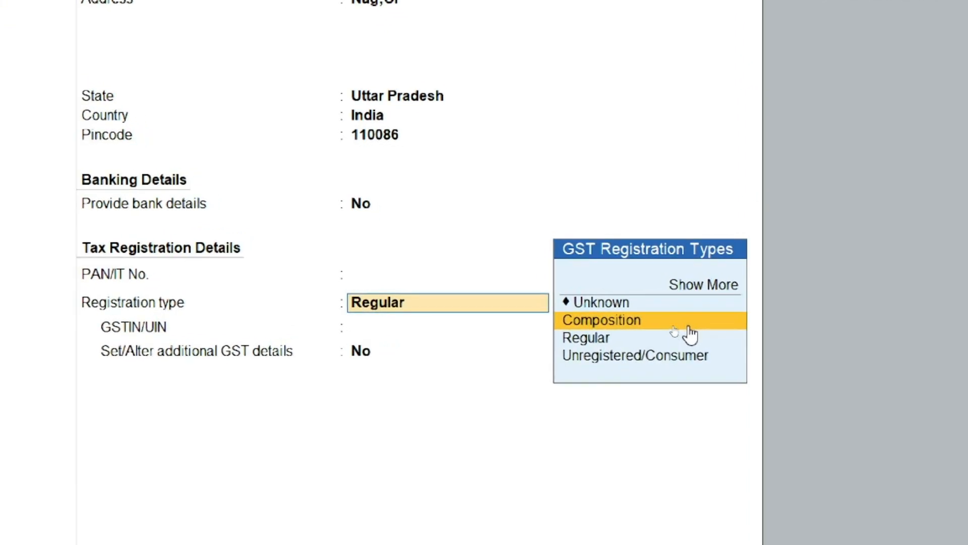
Step: Set the GST registration type to Regular and enter the party's GSTIN
key("Down")
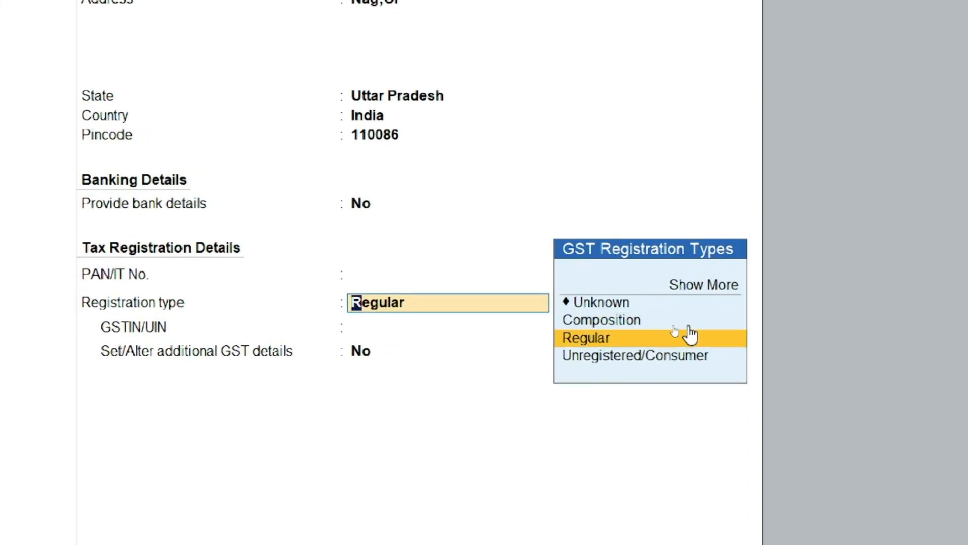
key("Down")
key("Up")
left_click(689, 335)
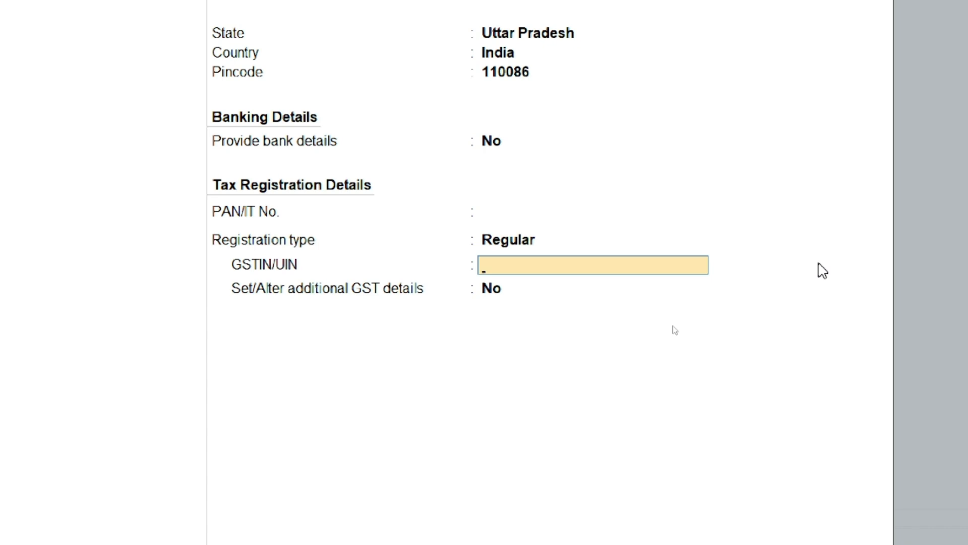
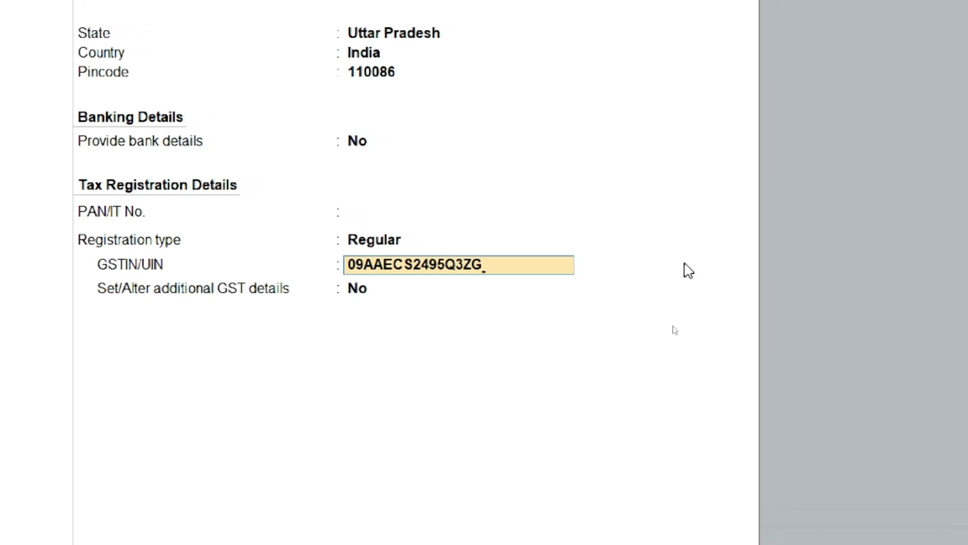
key("Return")
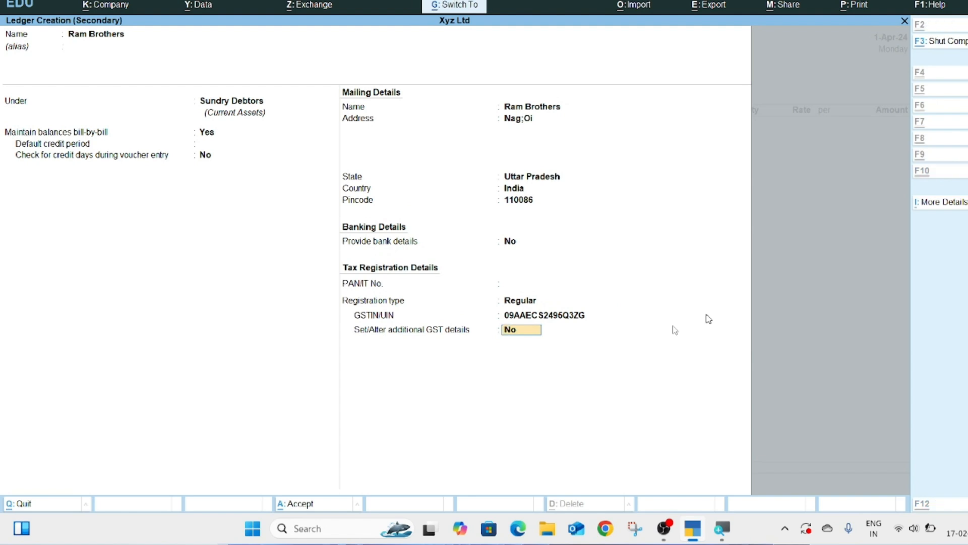
Step: Save Ram Brothers as the party and create a Sales ledger under Sales Accounts for the voucher
key("Return")
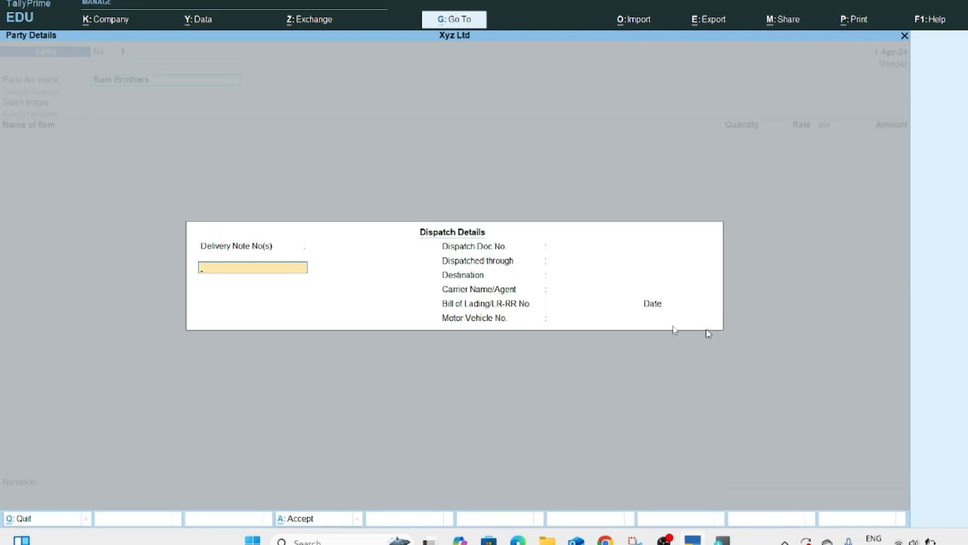
key("ctrl+a")
key("ctrl+a")
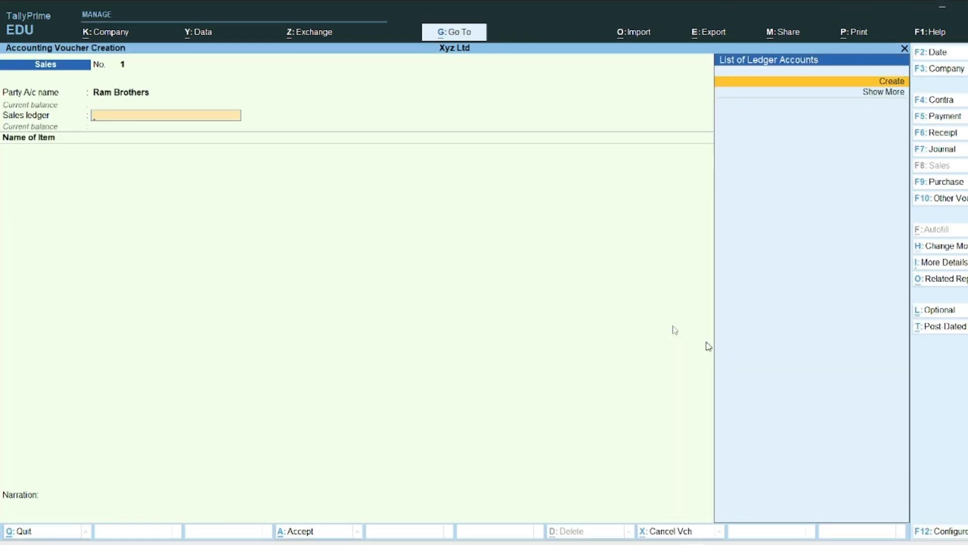
key("alt+c")
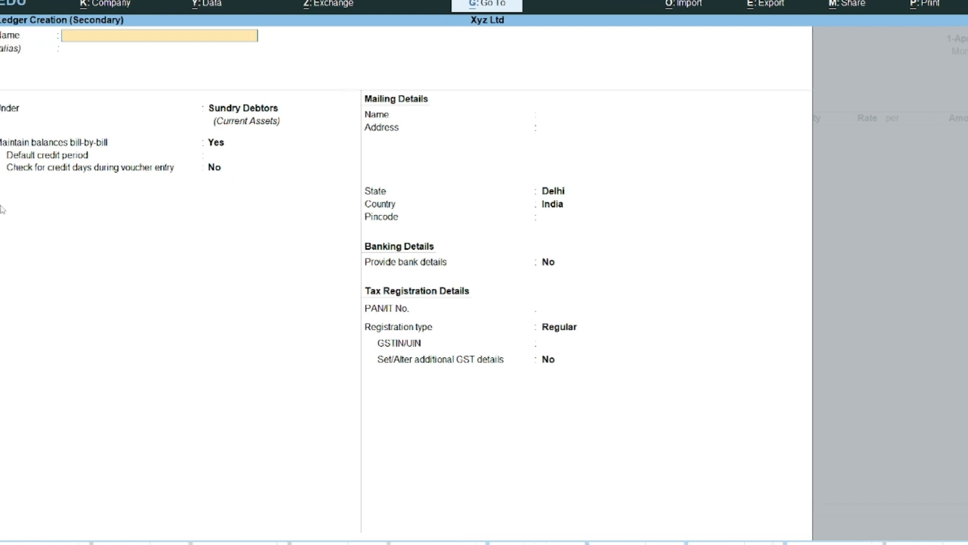
type("Sales")
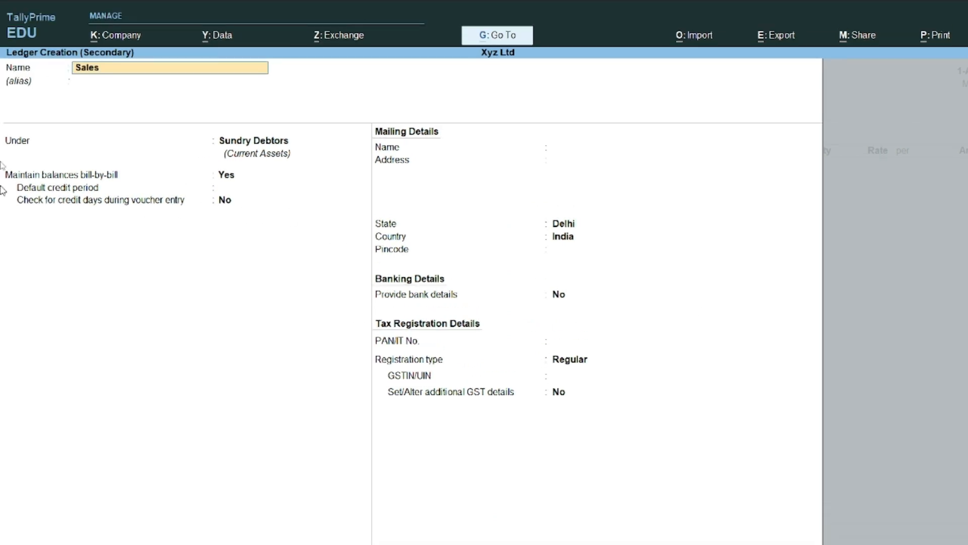
key("Return")
type("Sales")
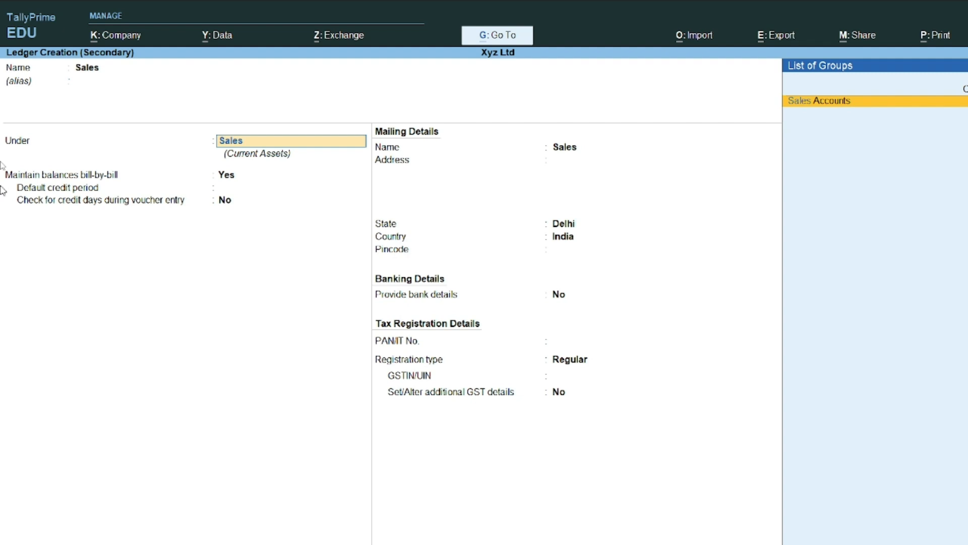
key("Return")
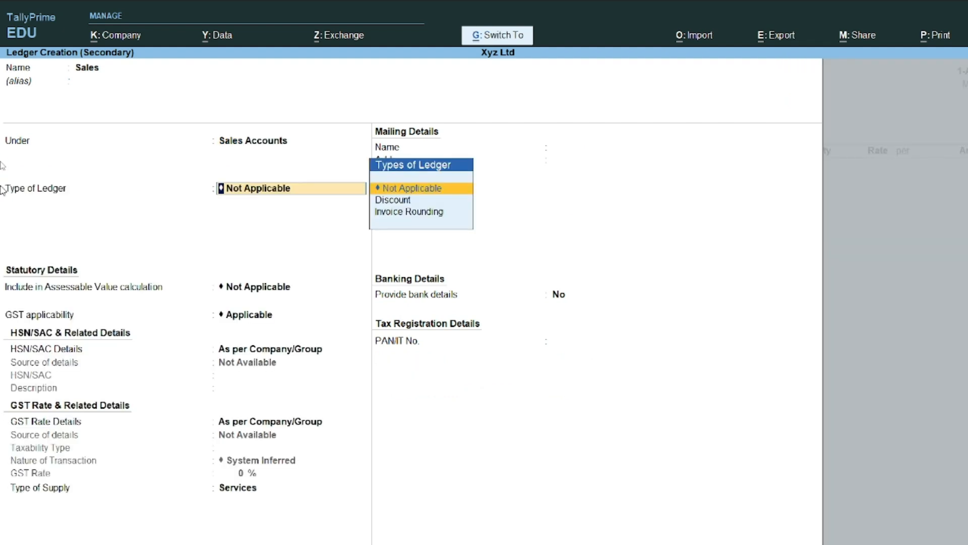
key("ctrl+a")
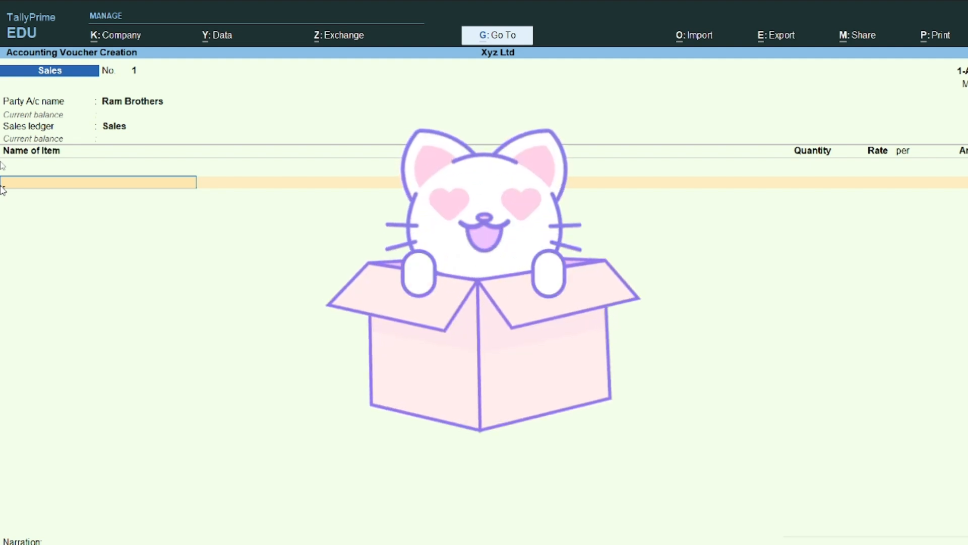
Step: Add the Tv stock item to the sales voucher: 50 pcs at 25,000 each
type("Tv")
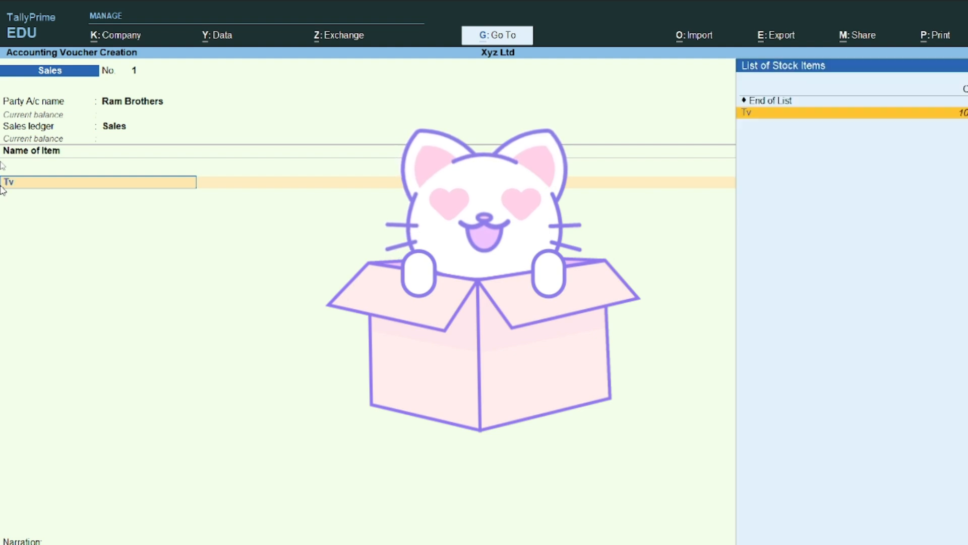
key("Return")
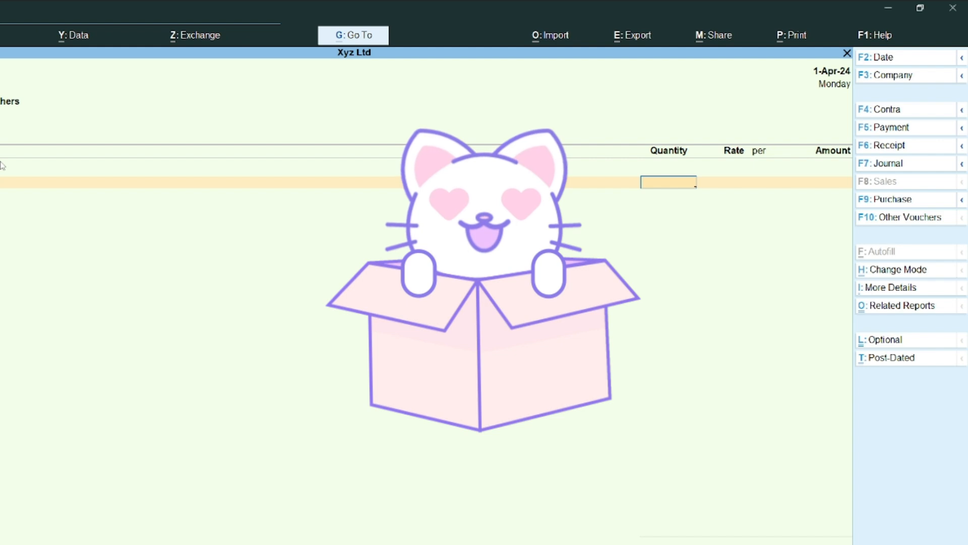
type("50")
key("Return")
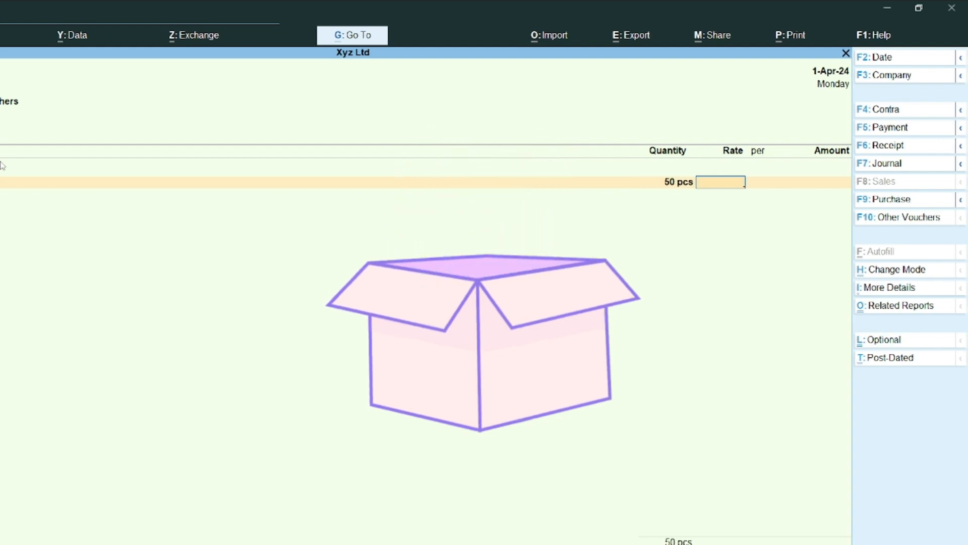
type("25000")
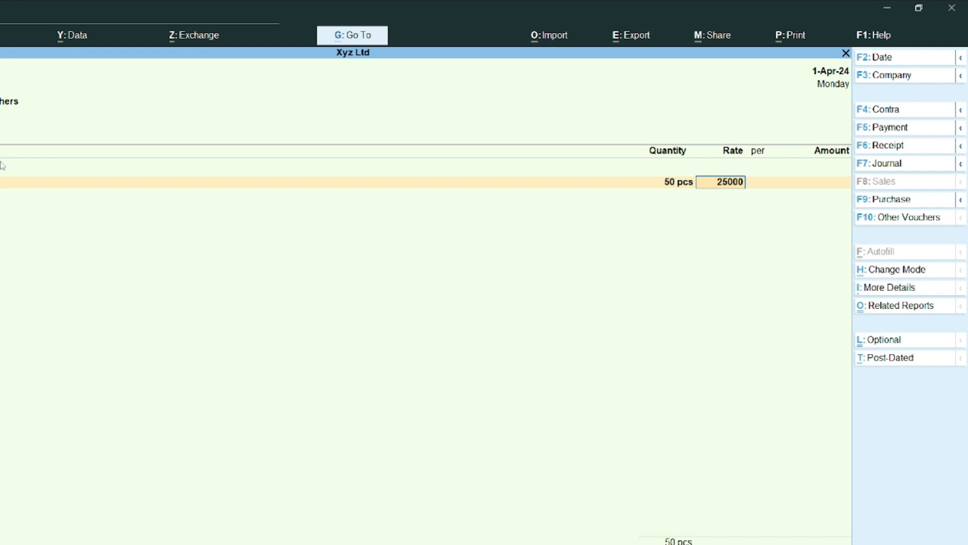
key("Return")
key("Return")
key("Return")
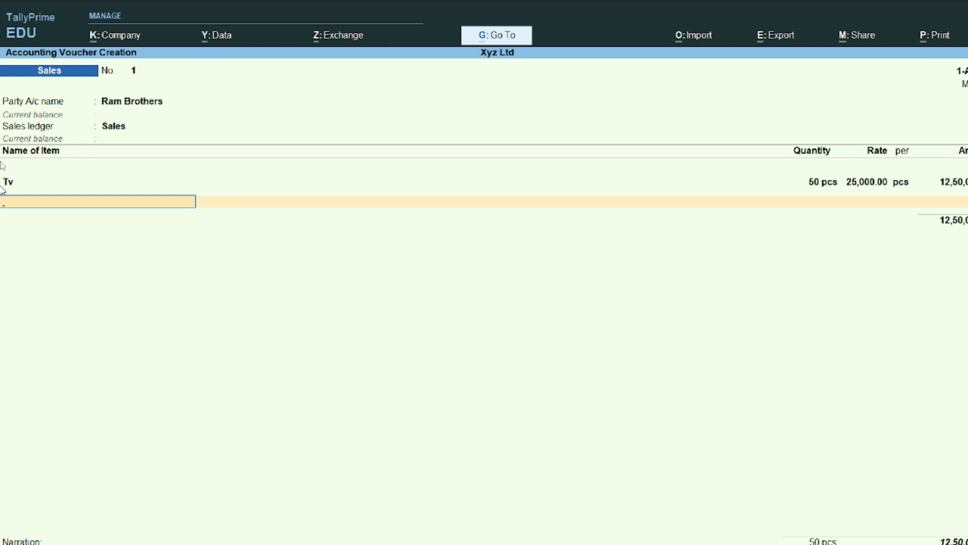
Step: Add the Ac stock item: 55 pcs at 50,000 each, bringing the total to 40,00,000
type("Ac")
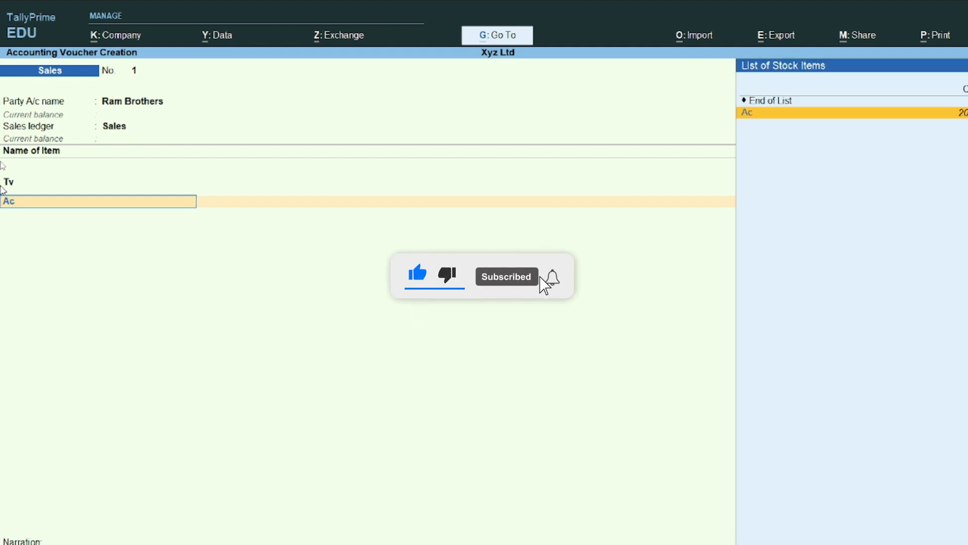
key("Return")
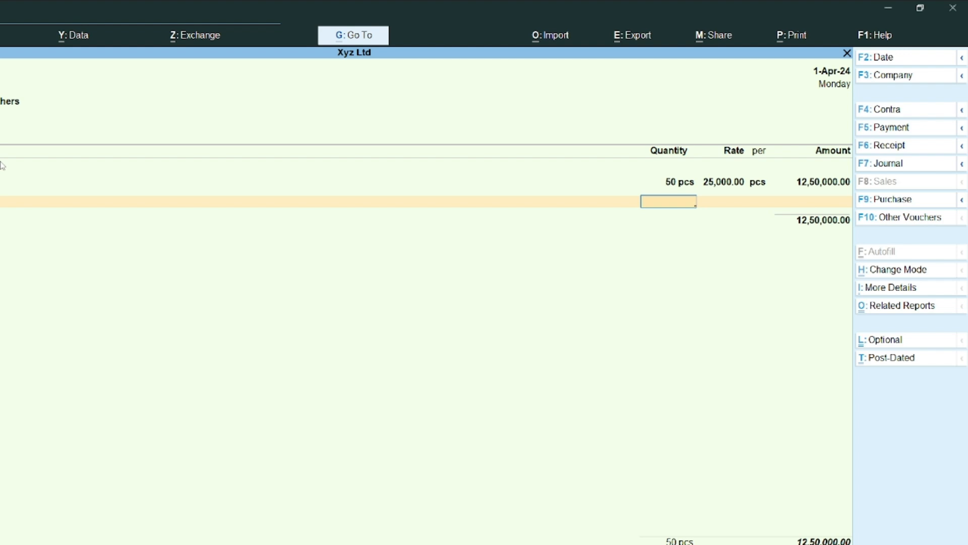
type("55")
key("Return")
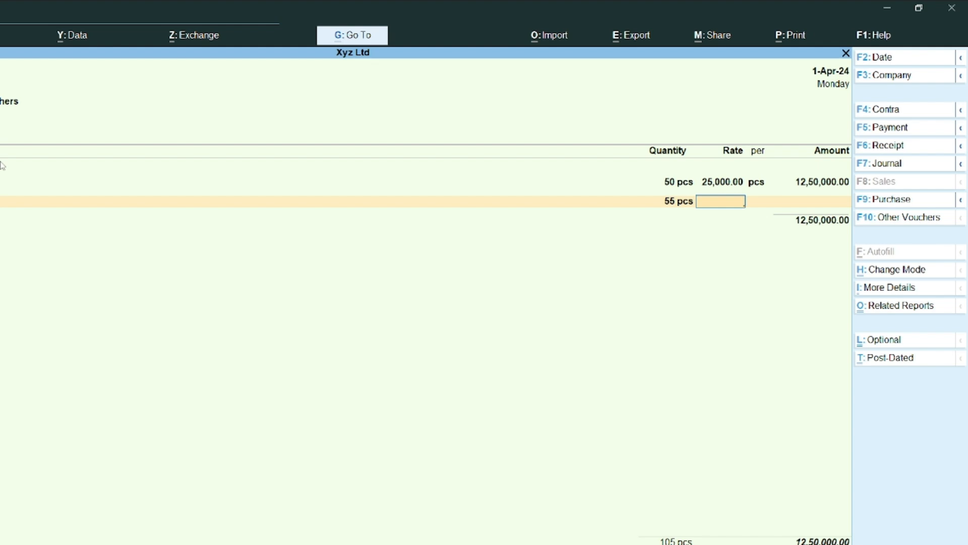
type("50000")
key("Return")
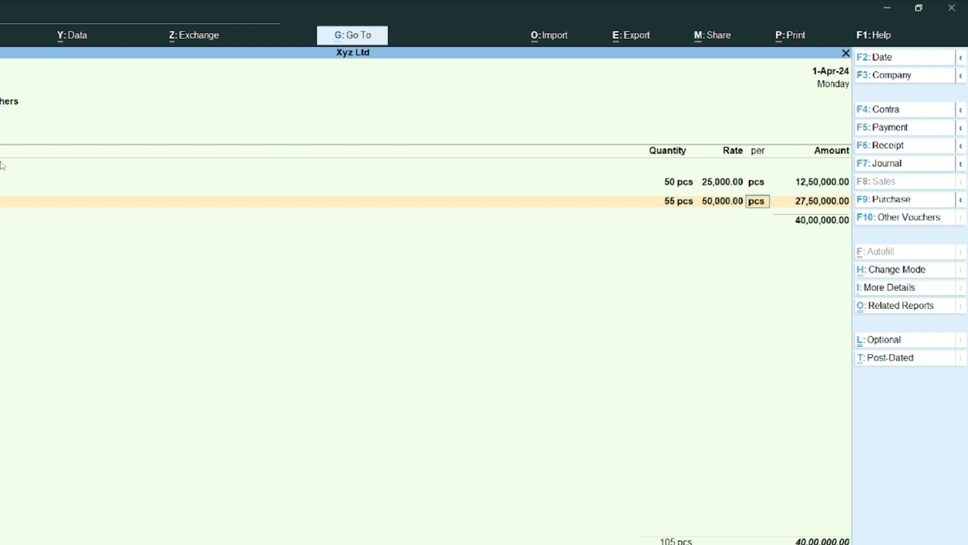
key("Return")
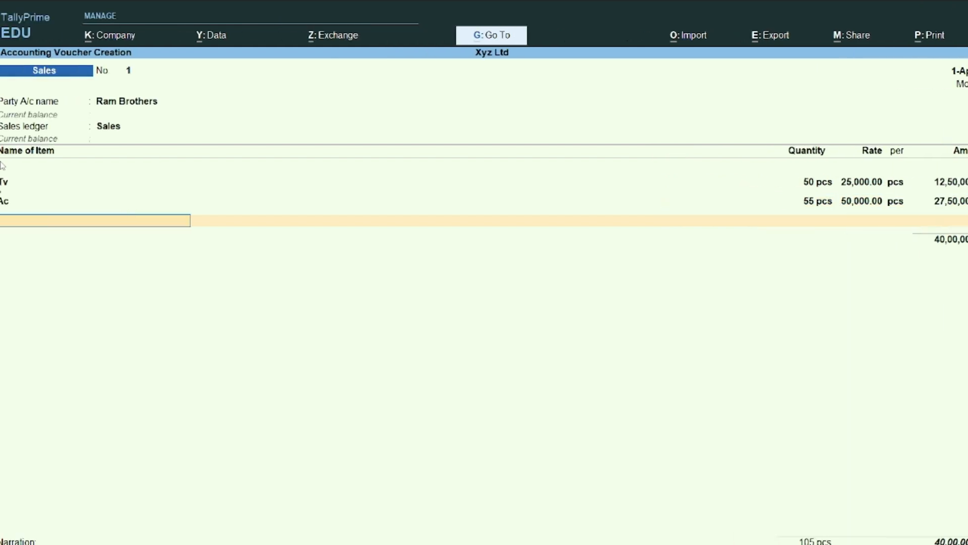
key("Return")
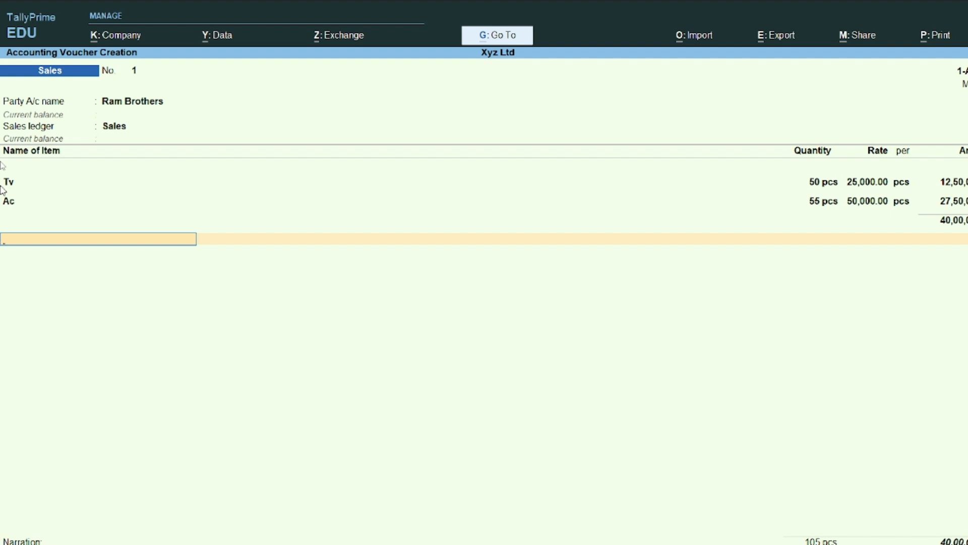
key("alt+c")
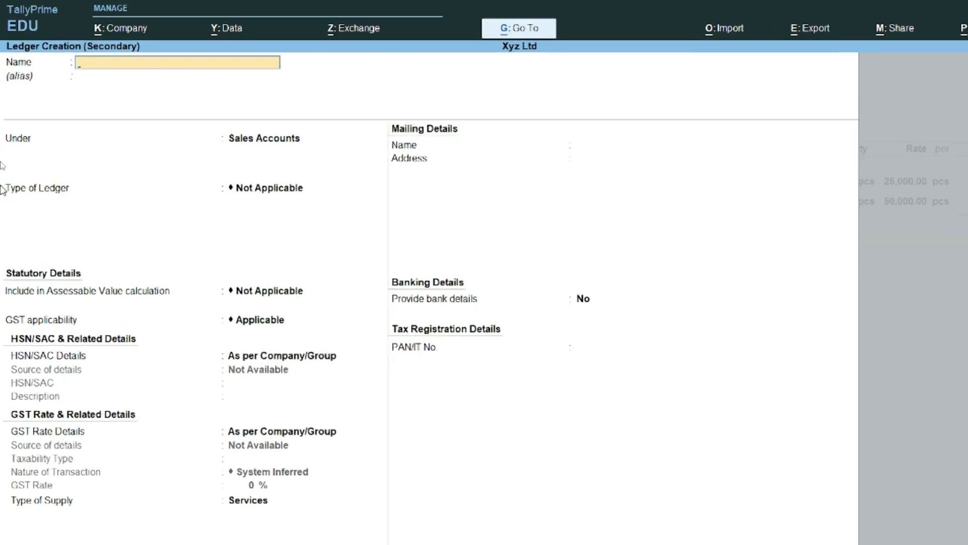
Step: Create the 'Output Igst' ledger under Duties & Taxes with duty type GST and tax type IGST
type("O")
type("utput")
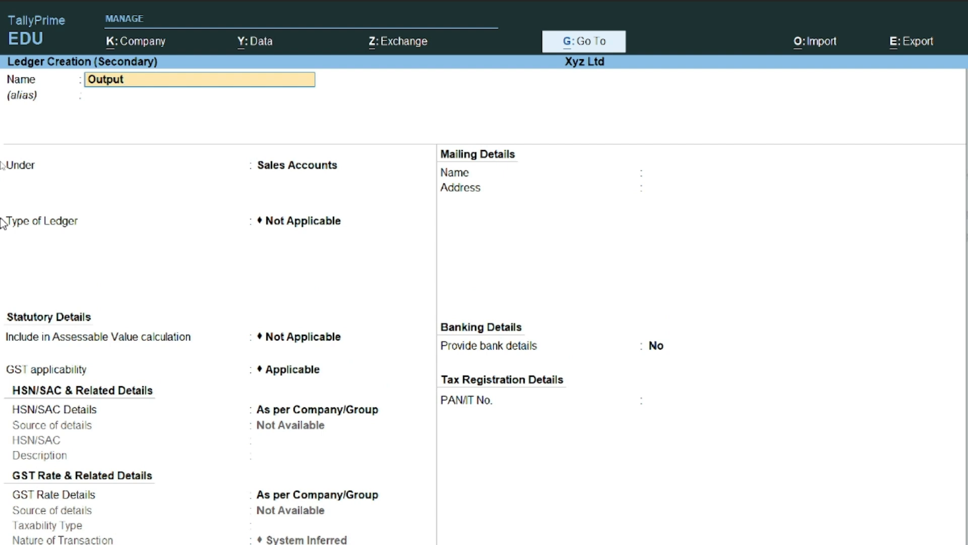
type(" Igst")
key("Return")
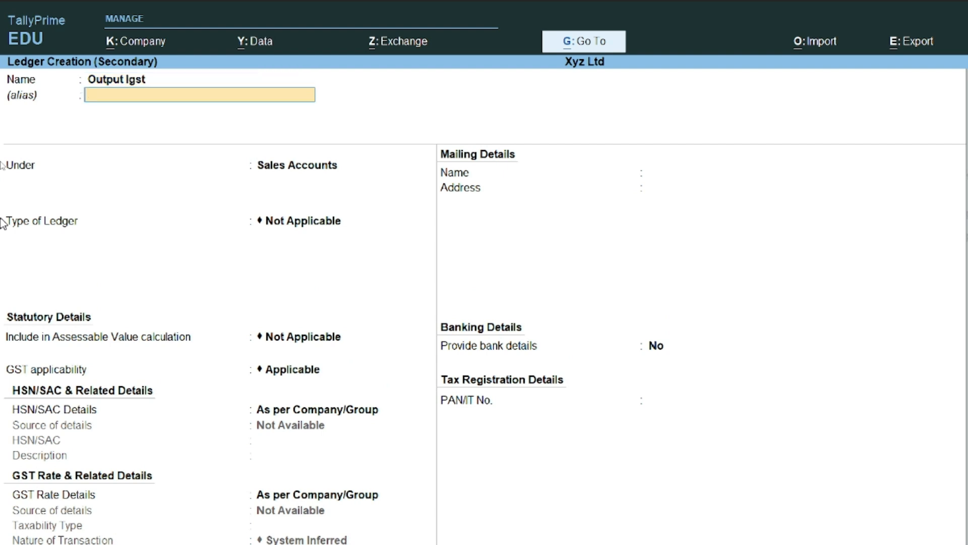
type("Duti")
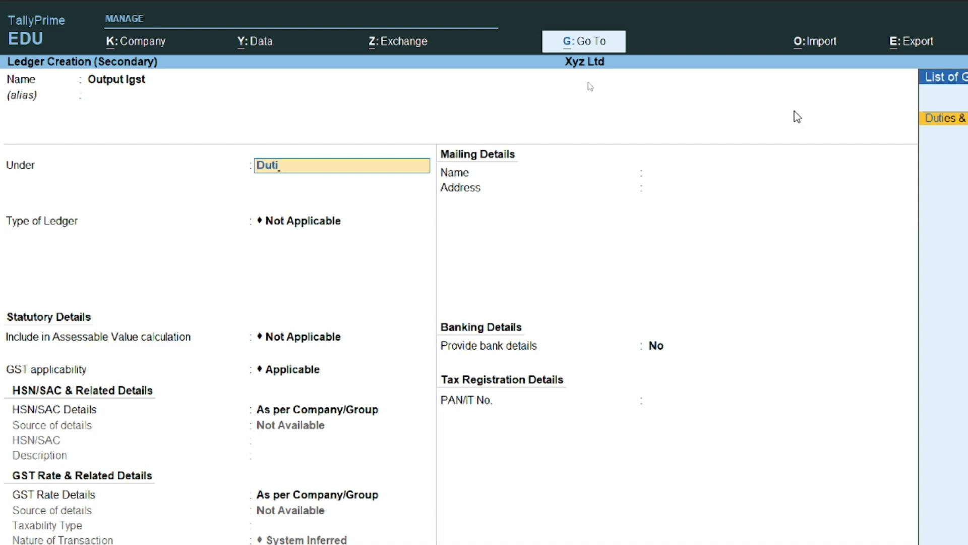
key("Return")
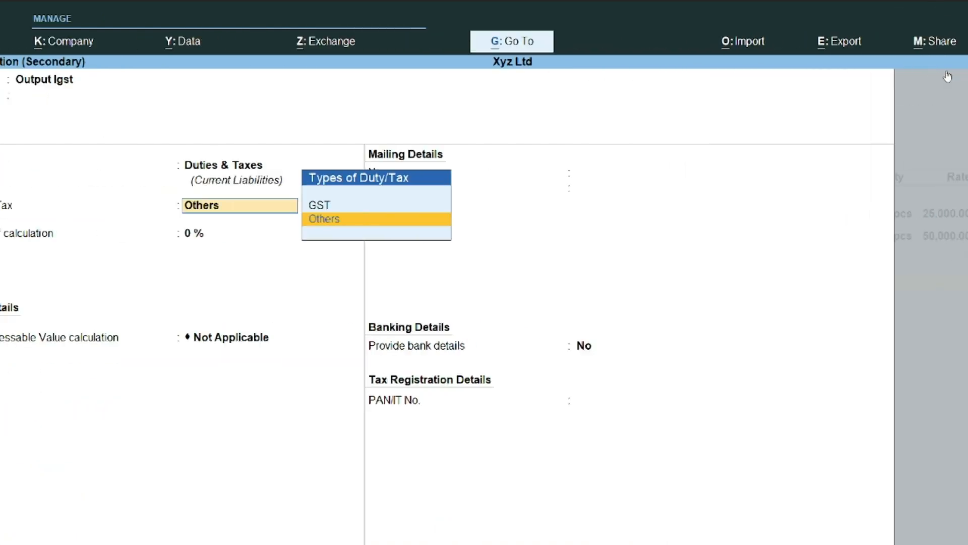
key("Up")
key("Return")
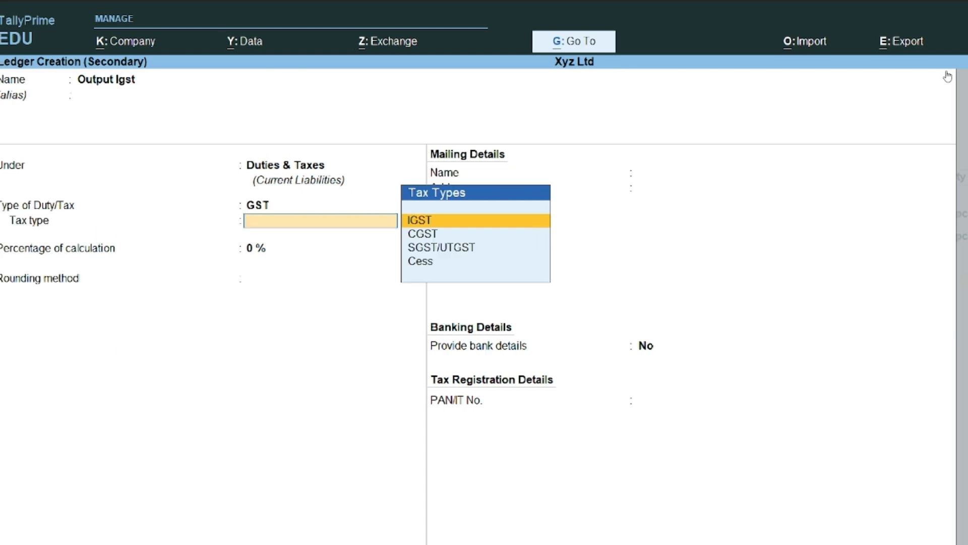
key("Down")
key("Down")
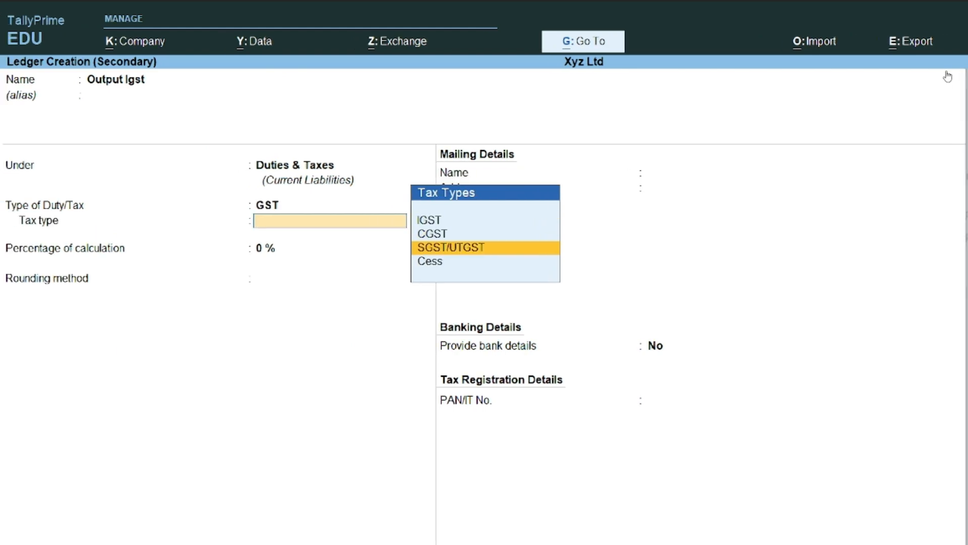
key("Up")
key("Up")
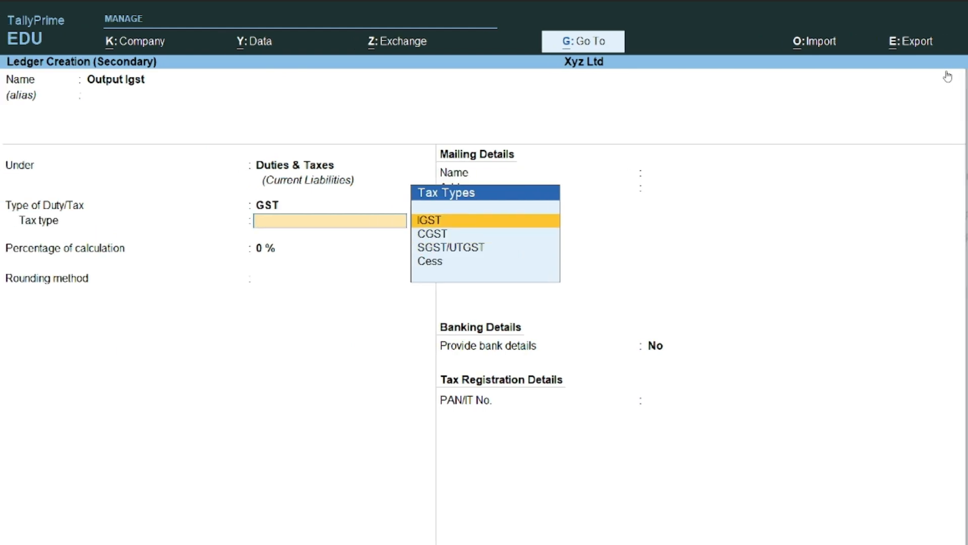
key("Return")
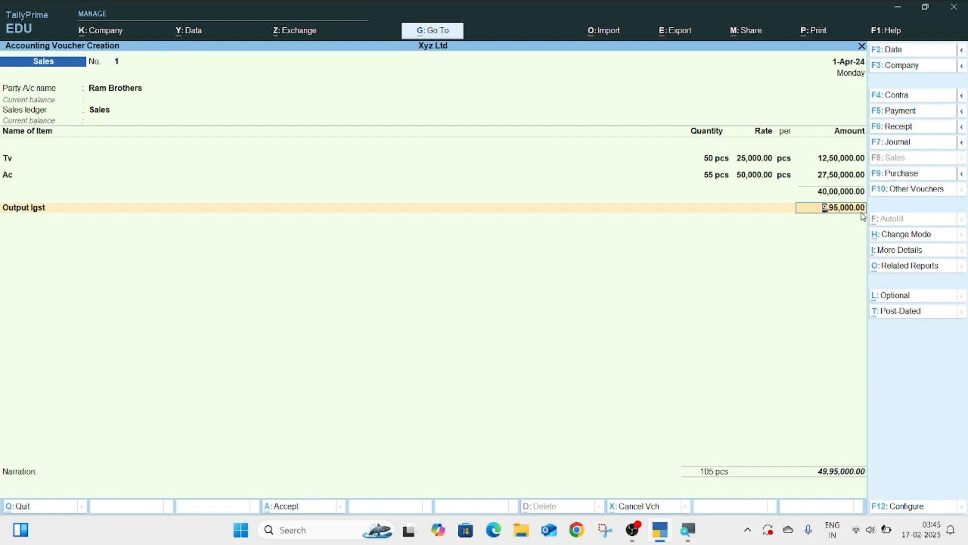
Step: Accept sales voucher No. 1 with Ctrl+A and quit the blank voucher to the Gateway of Tally
key("ctrl")
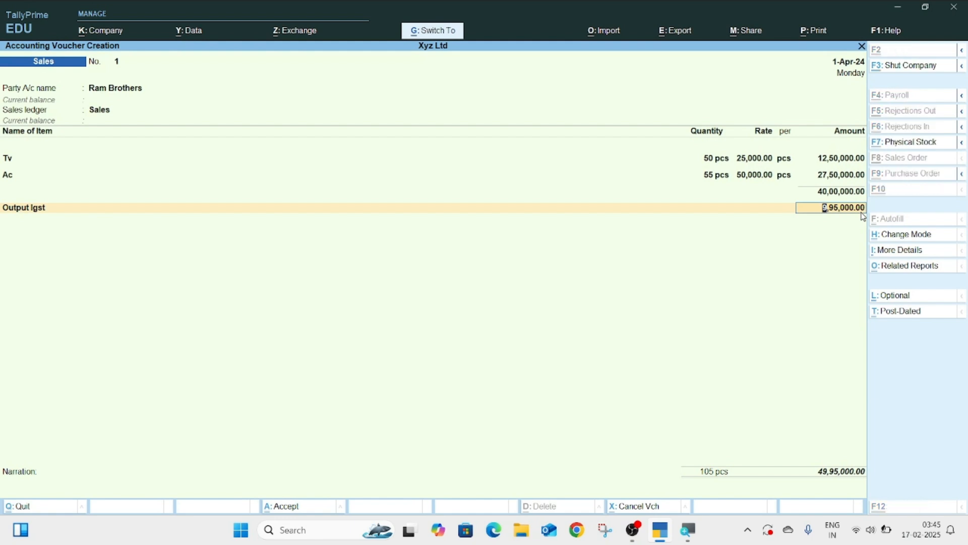
key("ctrl+a")
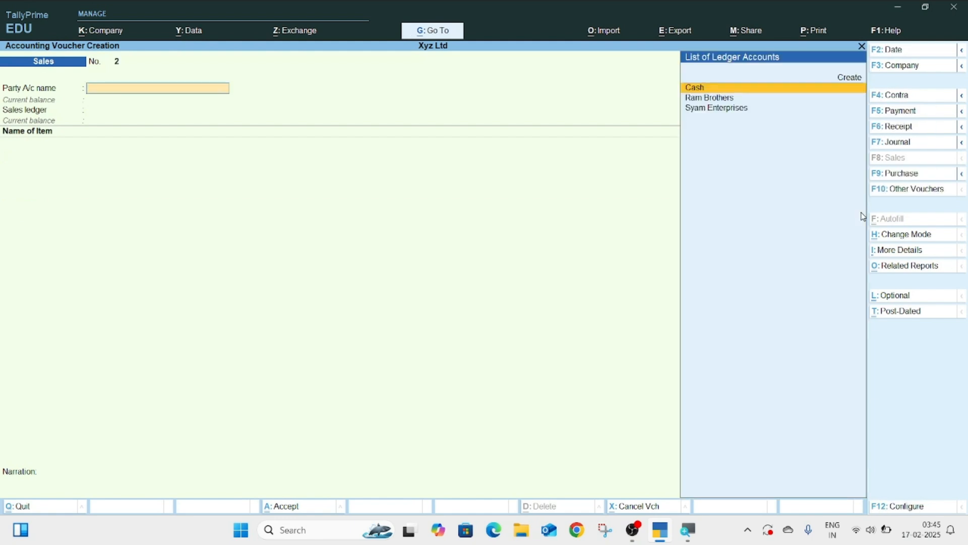
key("Escape")
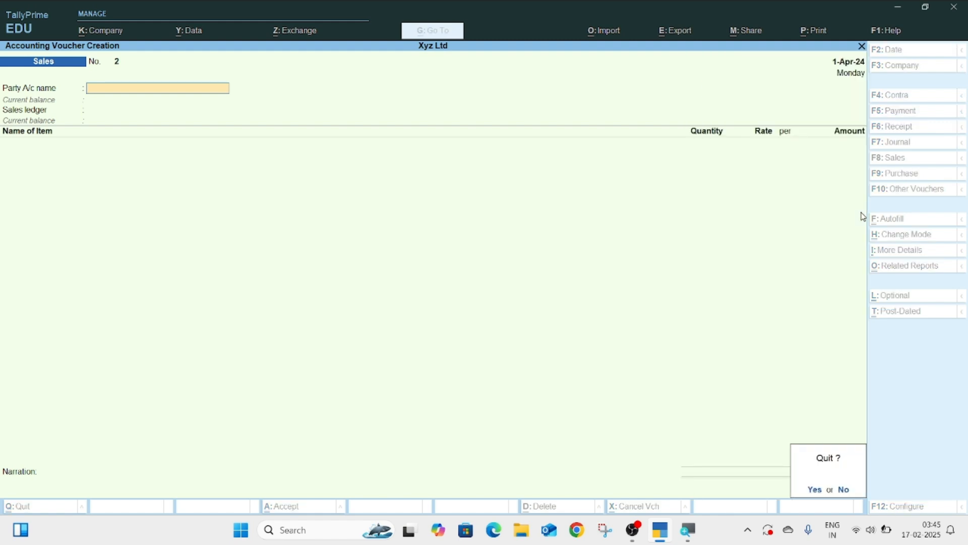
key("Return")
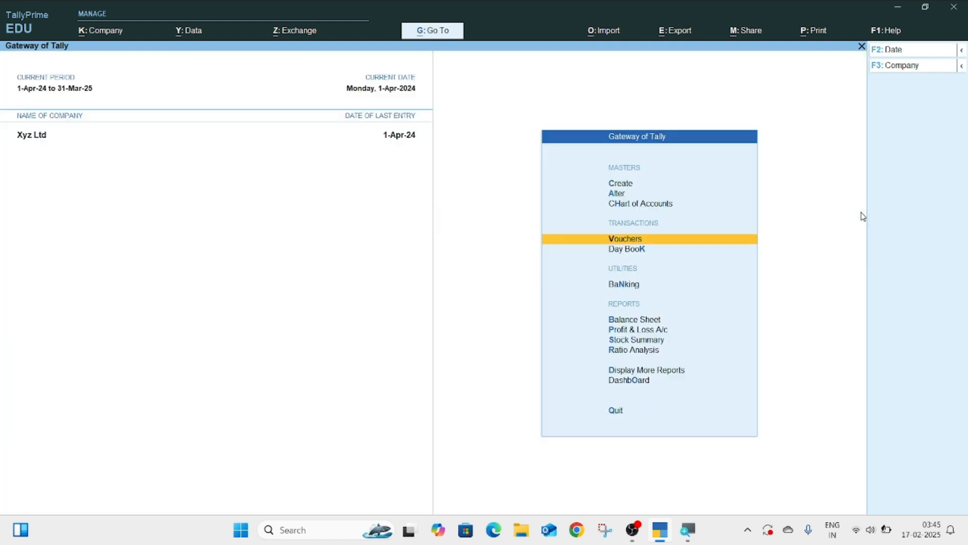